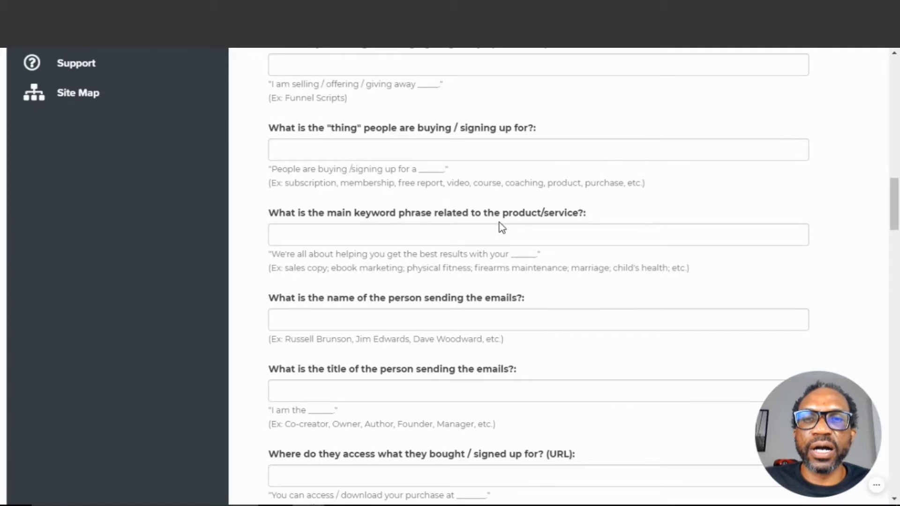
Load the Funnel Scripts example project to auto-fill the email script form
scroll(501, 226, "down", 15)
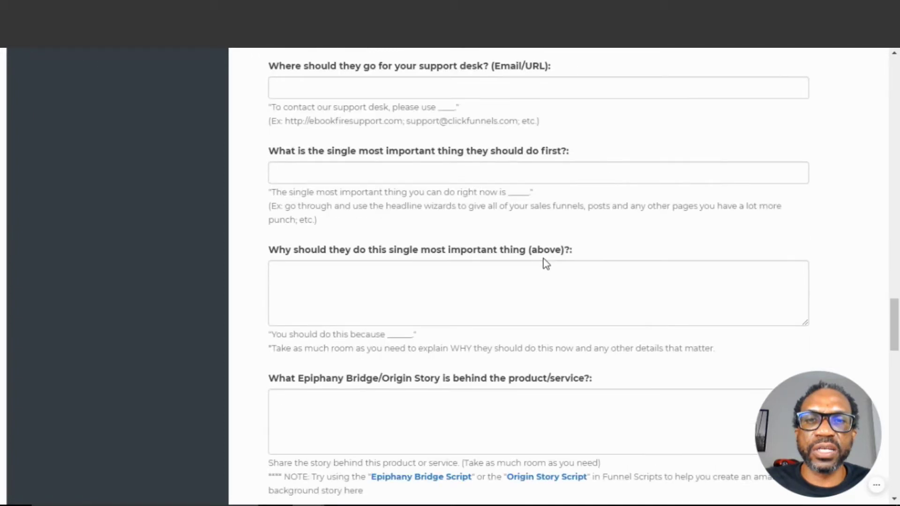
scroll(546, 264, "down", 8)
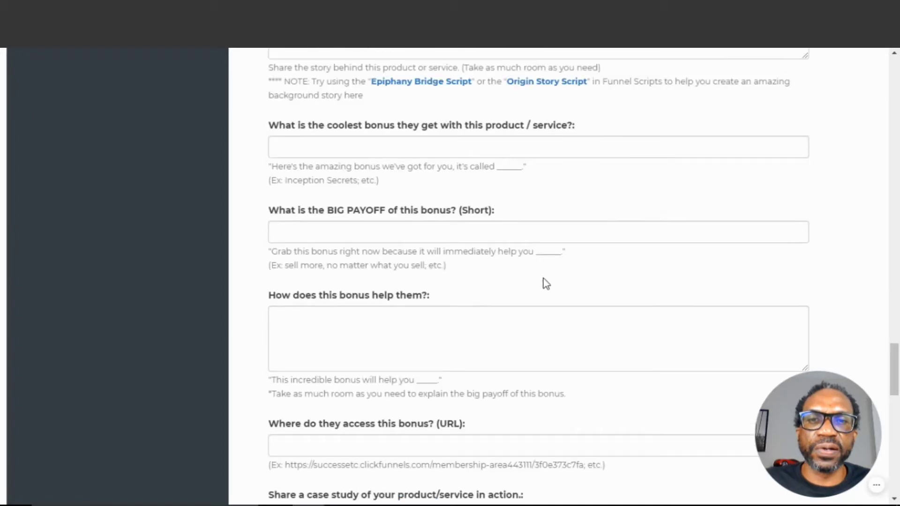
scroll(547, 284, "up", 8)
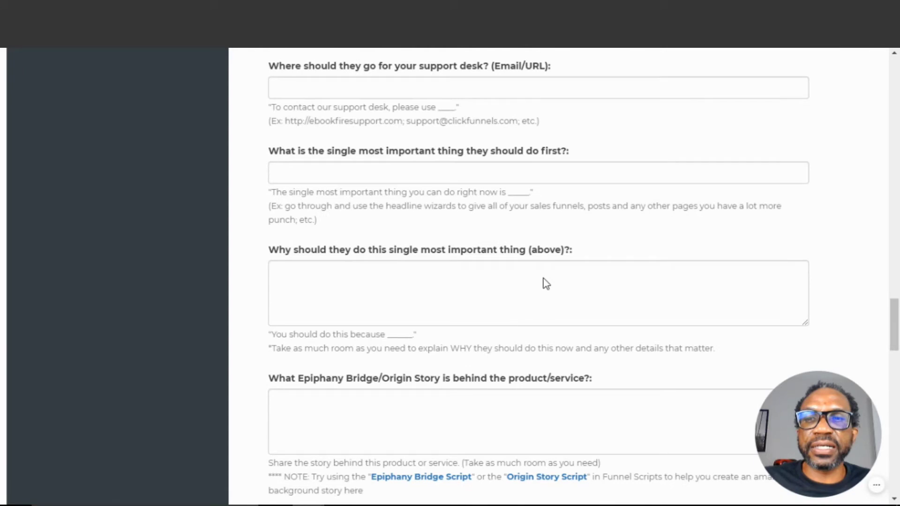
scroll(546, 283, "up", 18)
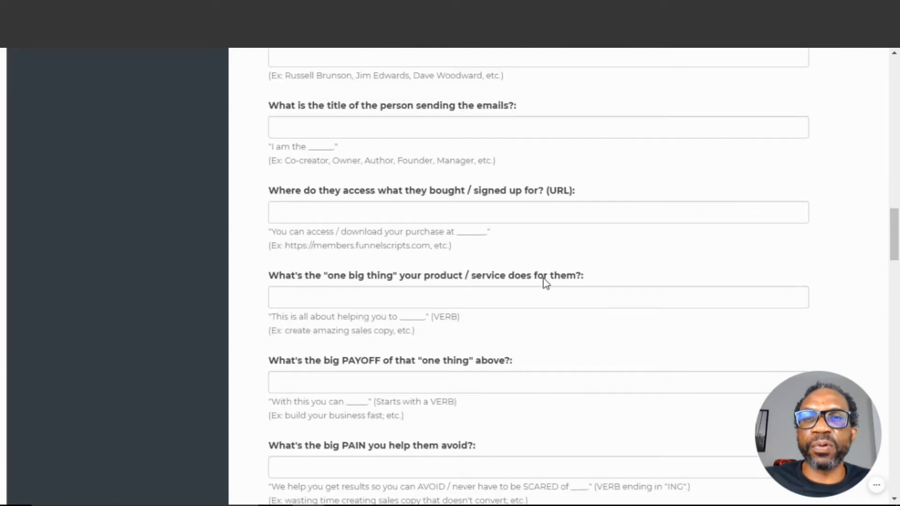
scroll(545, 276, "up", 8)
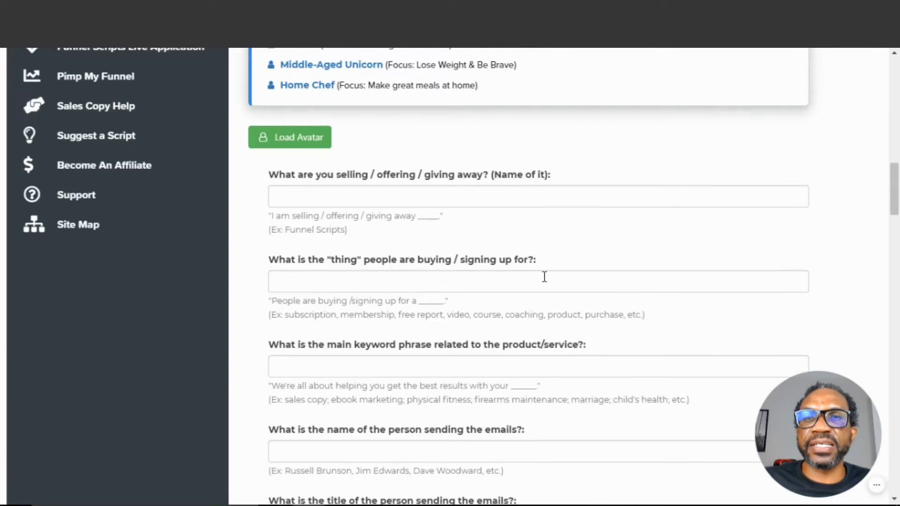
scroll(603, 237, "up", 6)
scroll(605, 235, "down", 3)
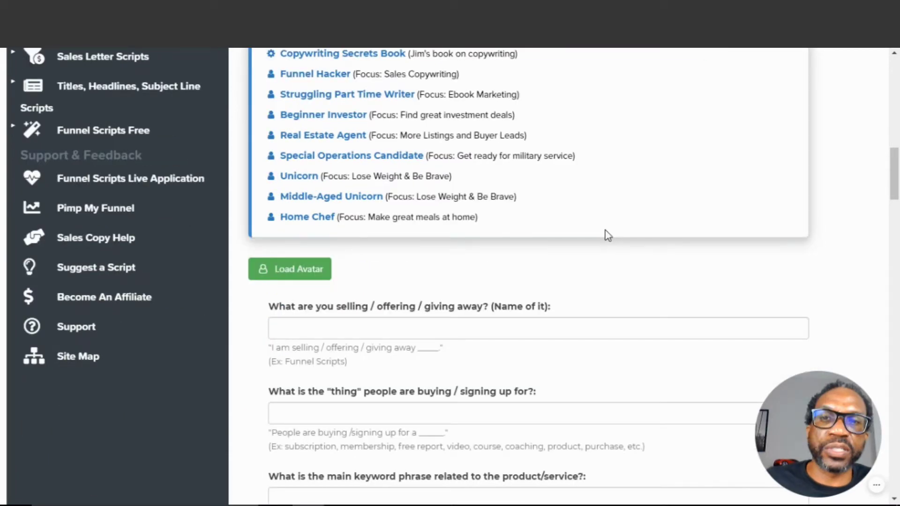
scroll(608, 235, "up", 3)
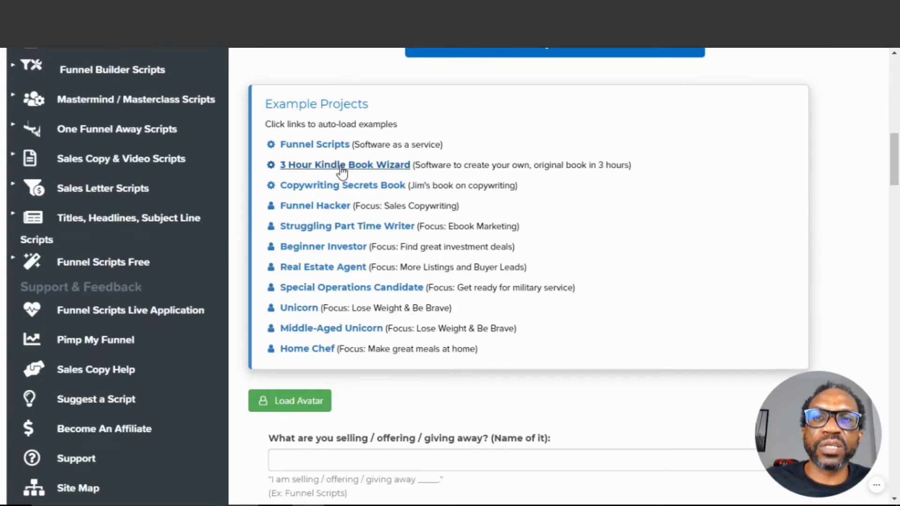
left_click(299, 147)
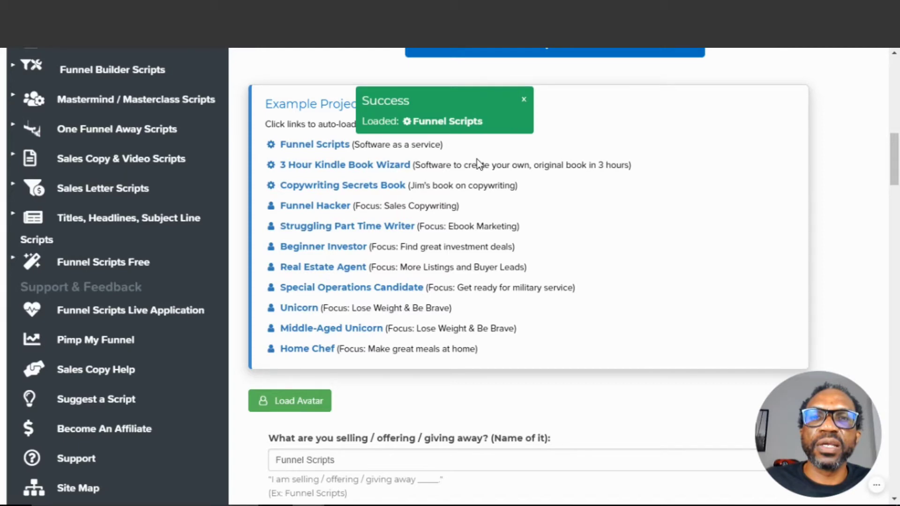
Build the email sequence from the filled-in form
scroll(478, 164, "down", 15)
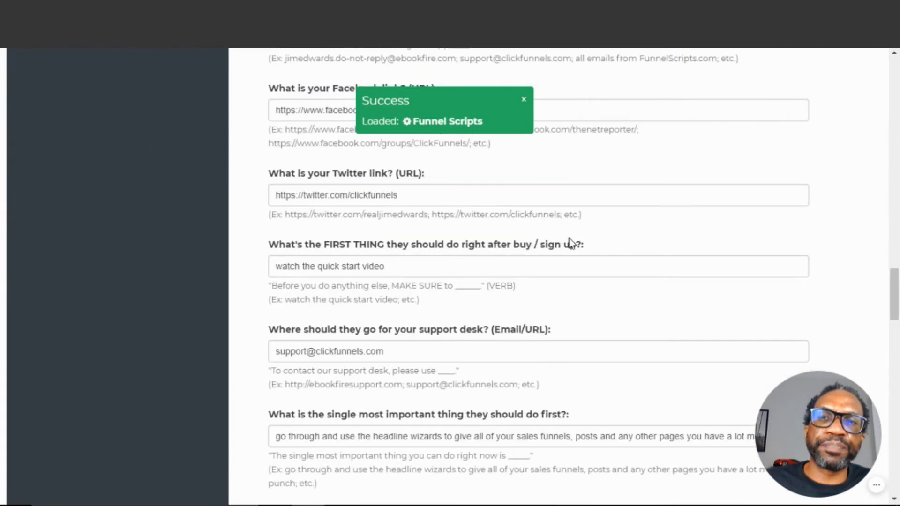
scroll(569, 239, "down", 10)
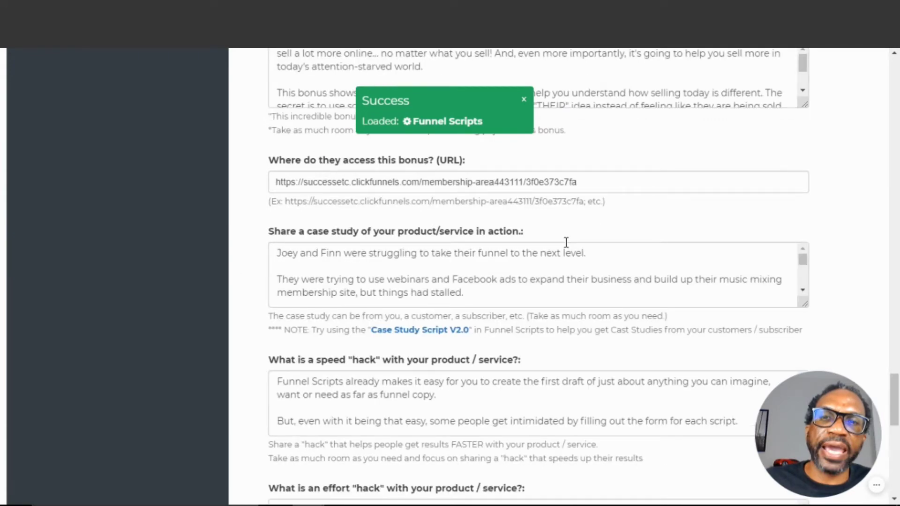
scroll(567, 242, "down", 15)
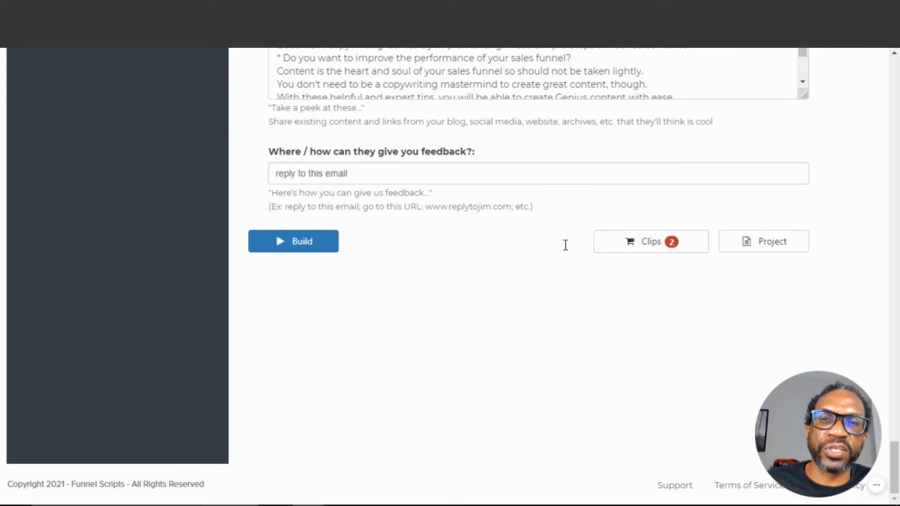
scroll(409, 300, "up", 3)
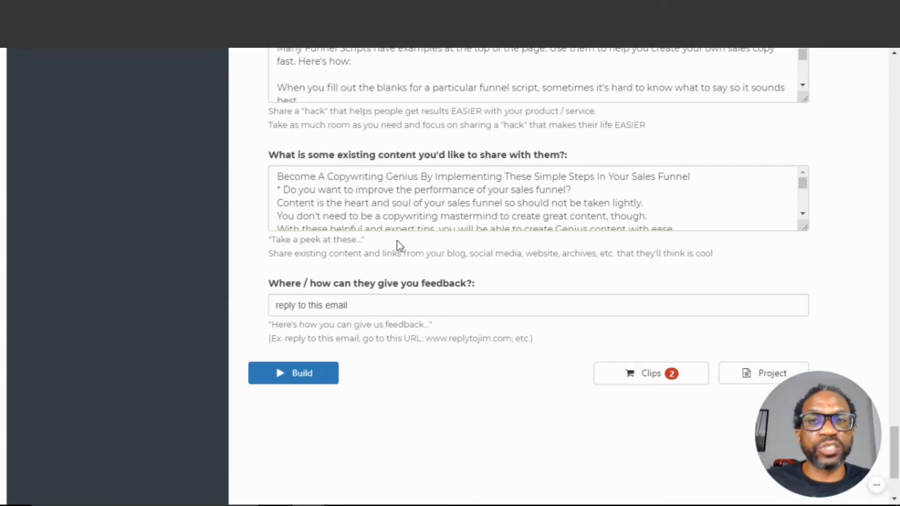
left_click(294, 374)
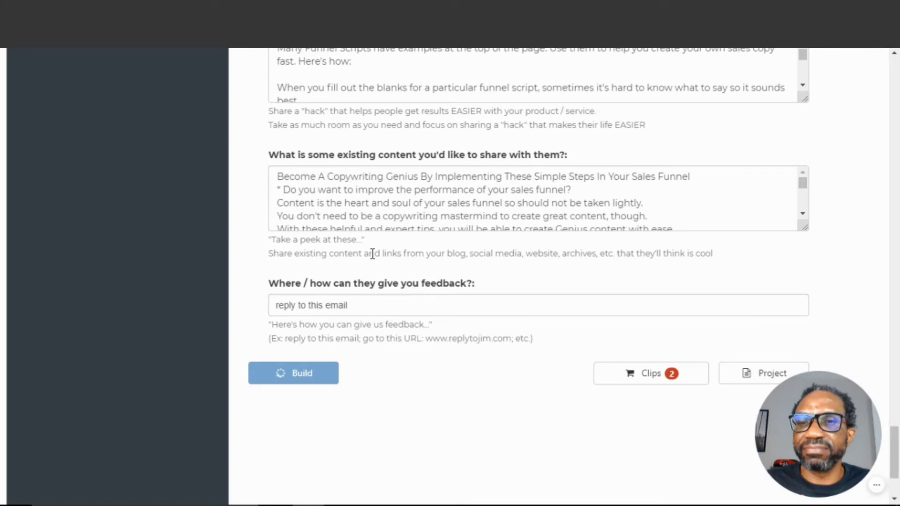
Scroll through the generated welcome, fast win and origin story emails to review them
scroll(373, 254, "down", 1)
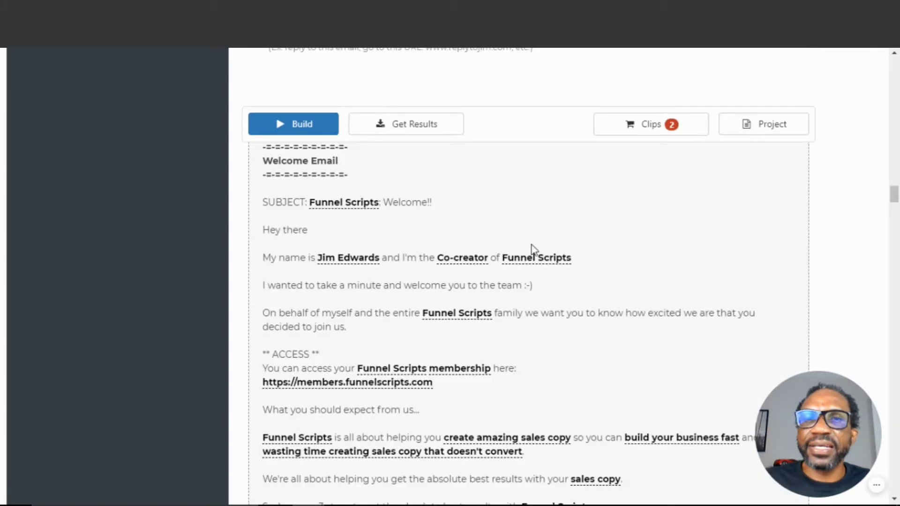
scroll(602, 268, "down", 3)
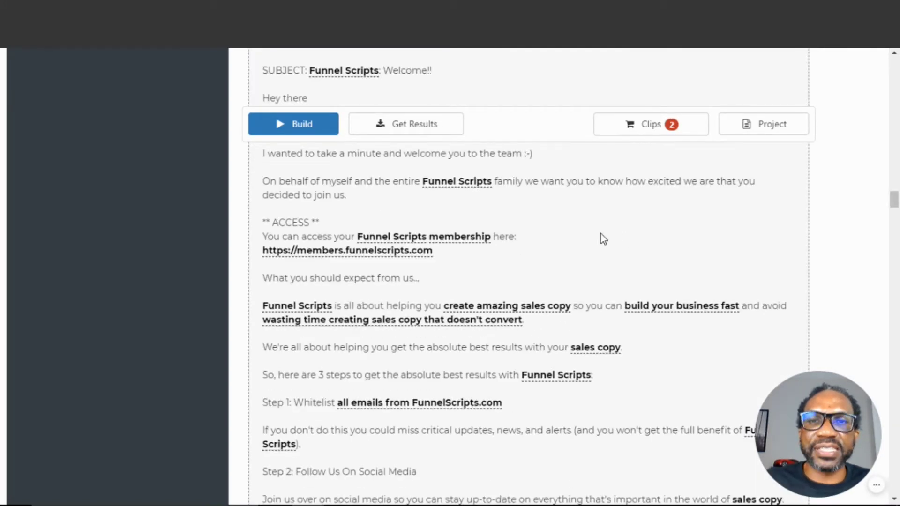
scroll(598, 243, "down", 6)
scroll(600, 242, "up", 6)
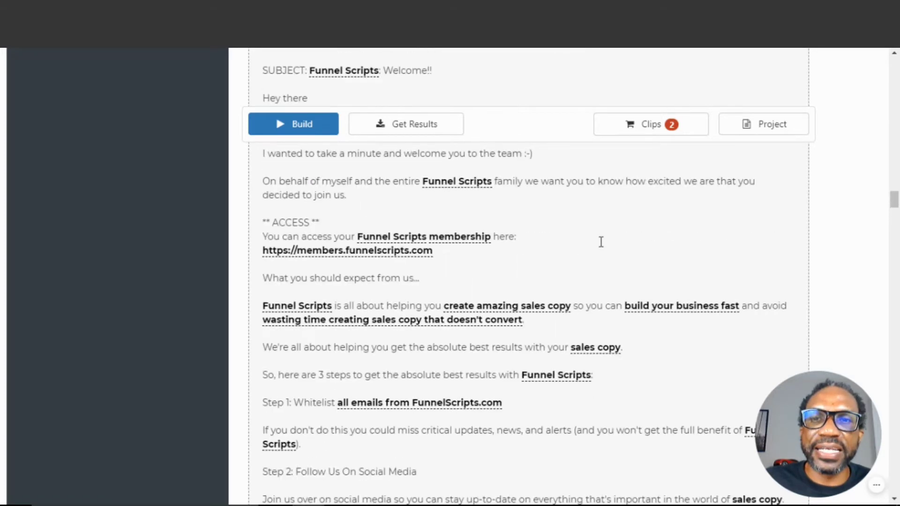
scroll(601, 242, "up", 6)
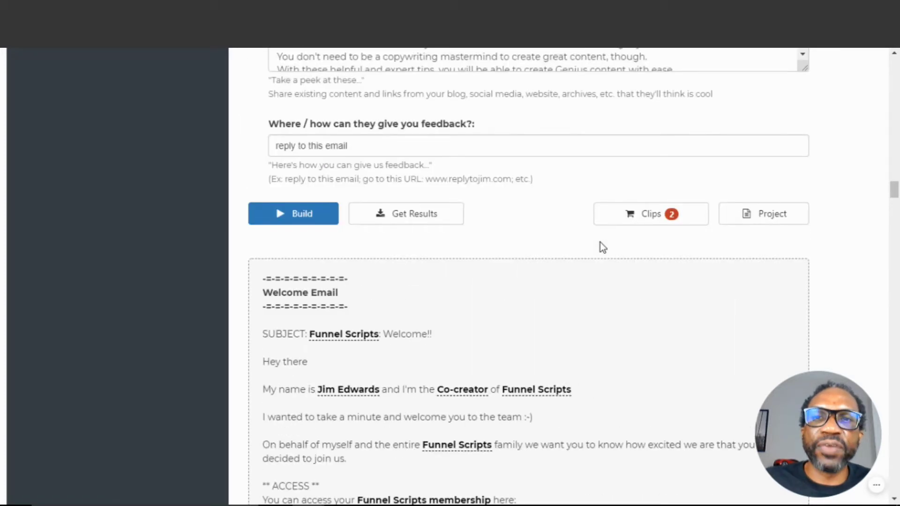
scroll(600, 243, "down", 3)
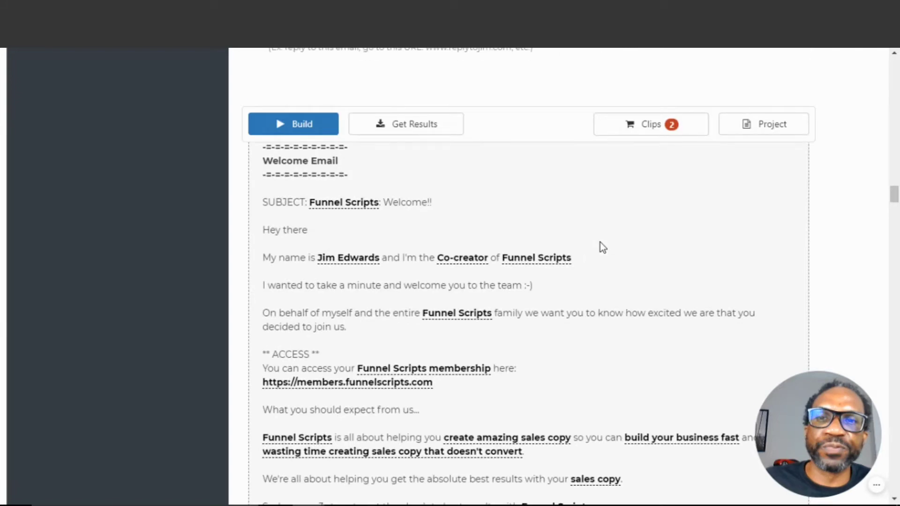
scroll(601, 242, "down", 15)
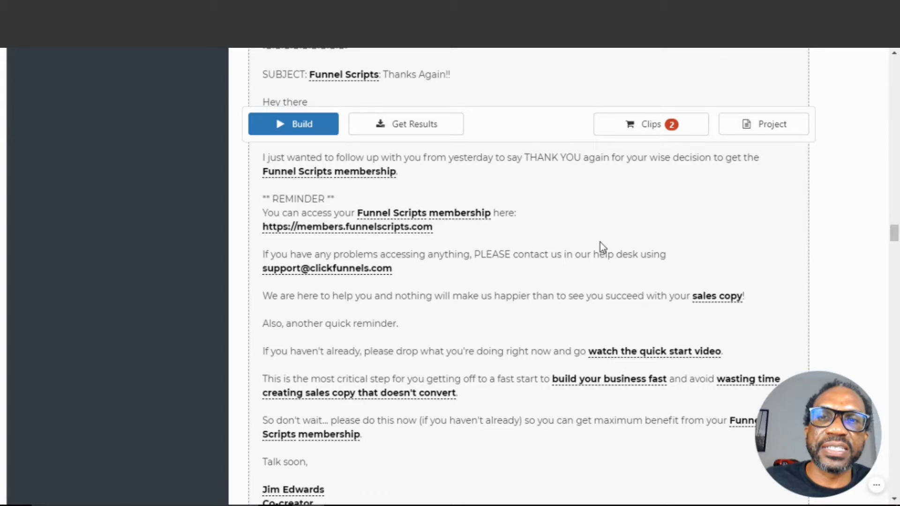
scroll(600, 243, "down", 9)
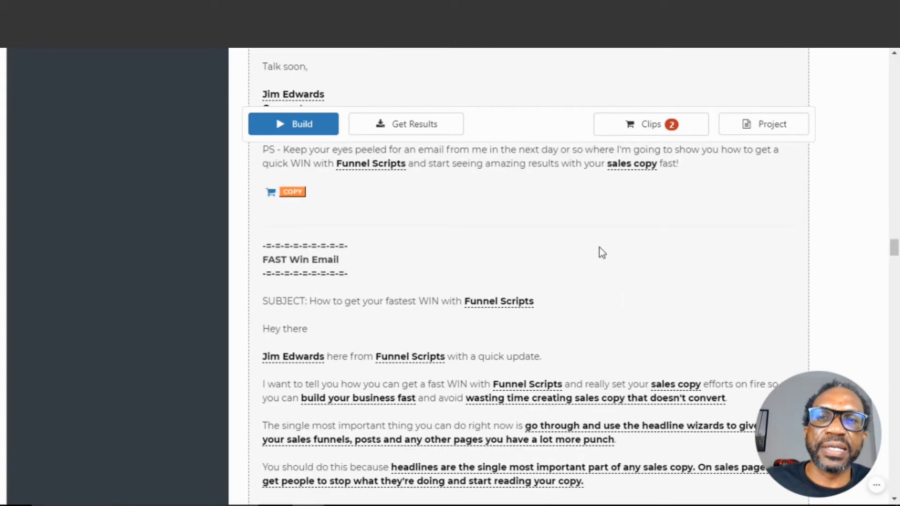
scroll(602, 256, "down", 15)
scroll(591, 268, "down", 3)
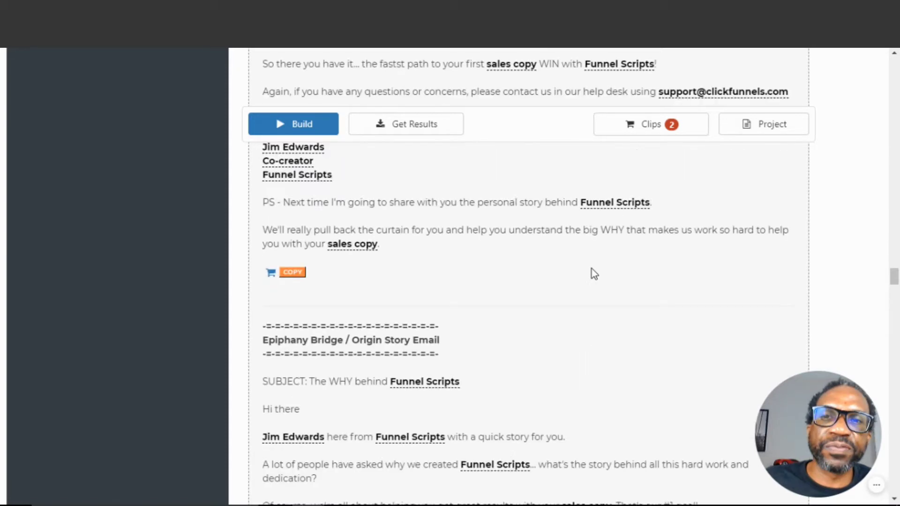
scroll(591, 275, "down", 20)
scroll(588, 281, "up", 20)
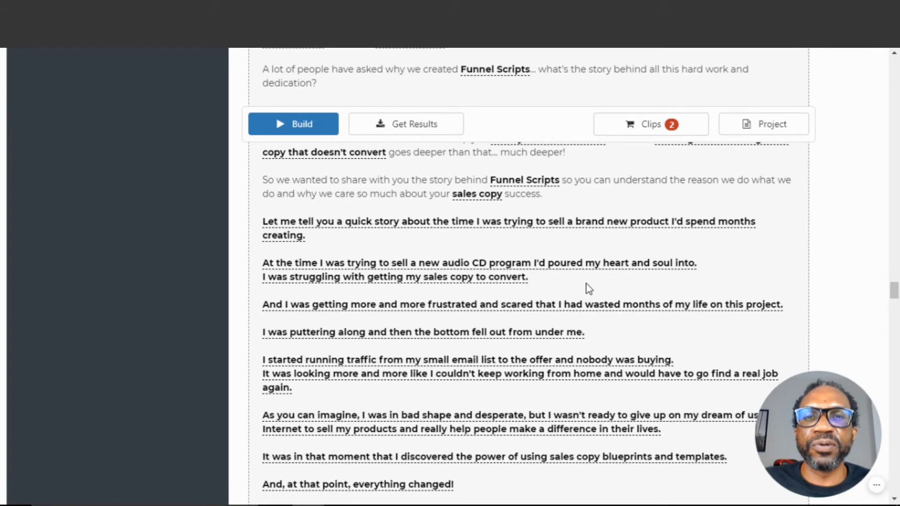
scroll(589, 288, "up", 10)
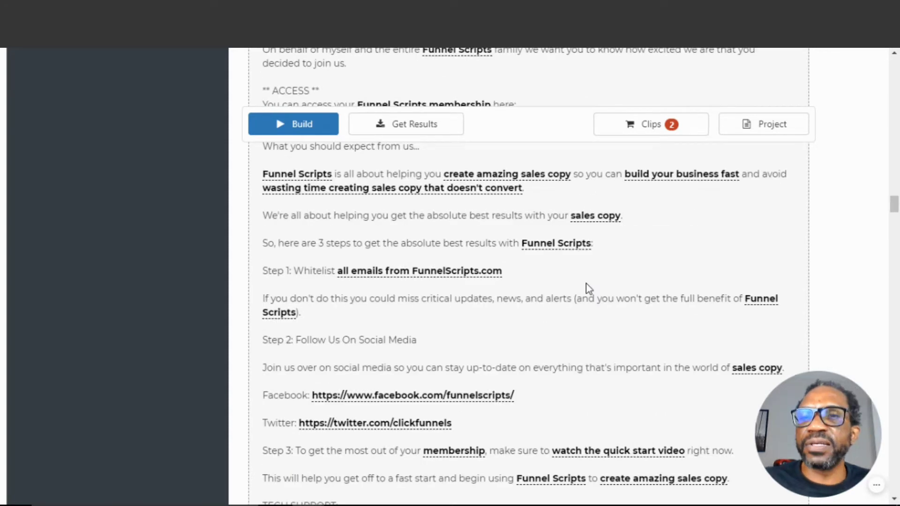
scroll(586, 283, "up", 10)
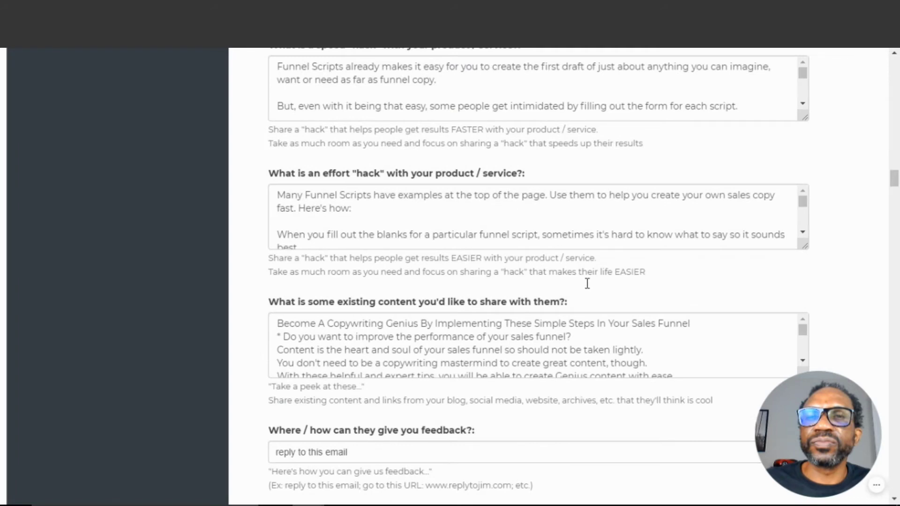
scroll(587, 284, "down", 10)
scroll(699, 265, "up", 3)
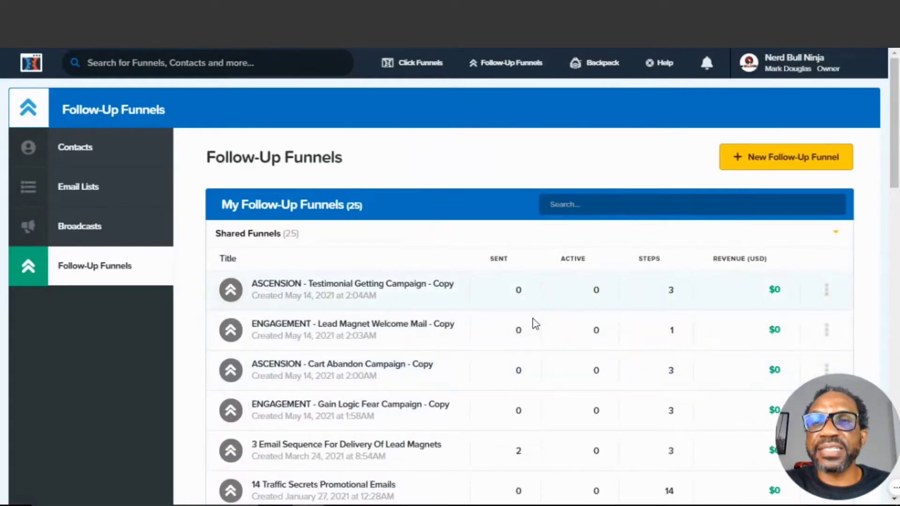
Switch to ClickFunnels and start creating a new email list under Follow-Up Funnels email lists
mouse_move(496, 66)
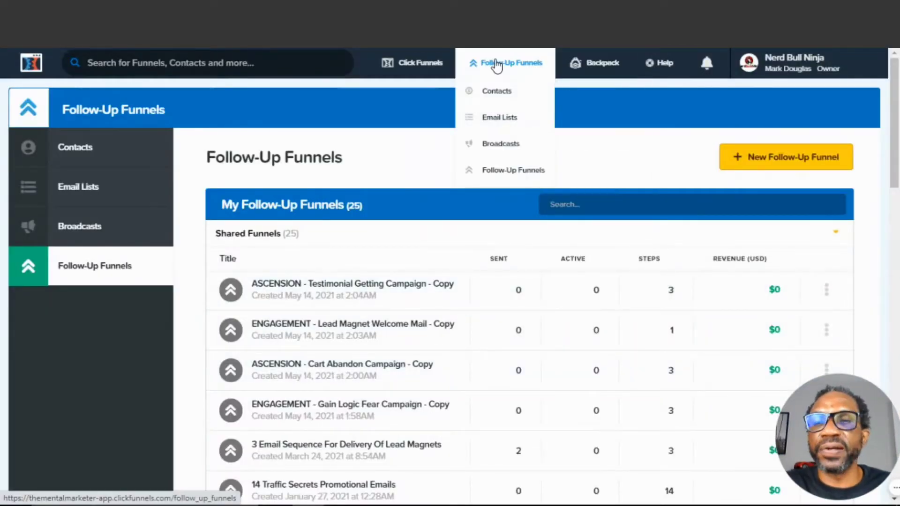
left_click(493, 118)
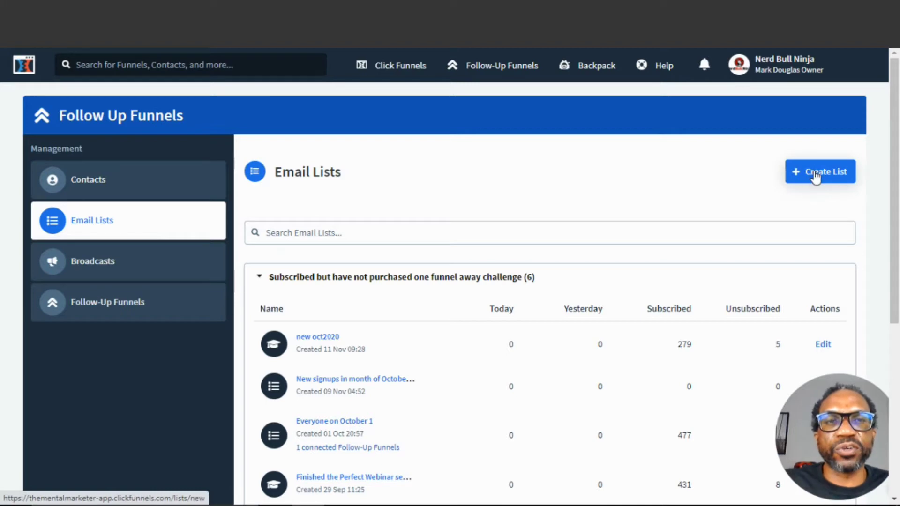
left_click(816, 175)
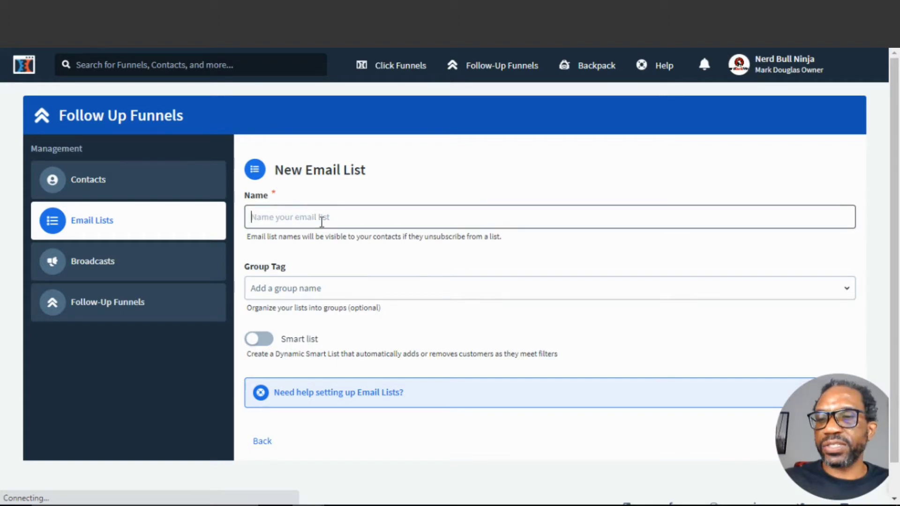
Create a new email list named Onboarding email list
left_click(322, 219)
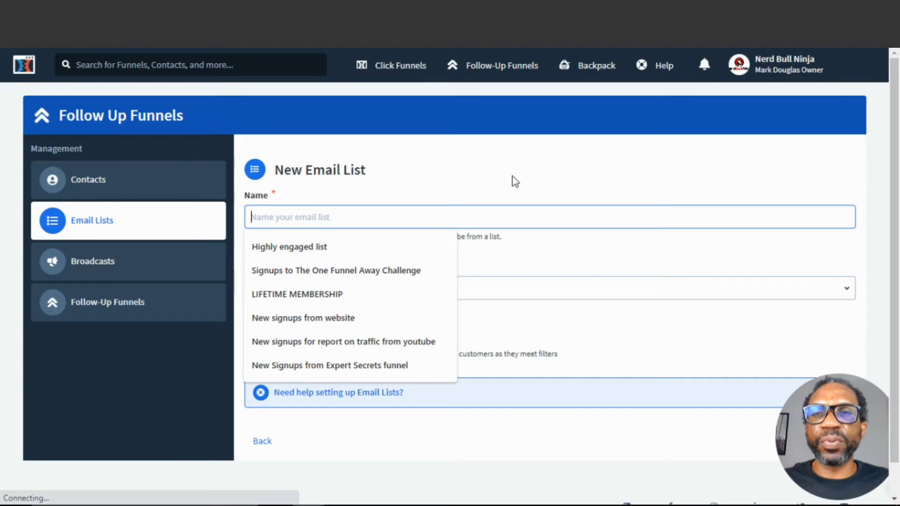
type("On")
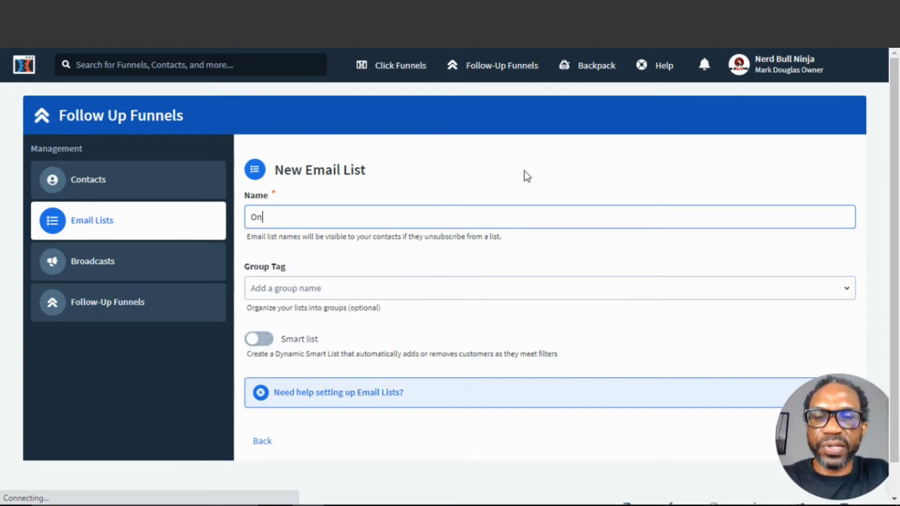
type("boardi")
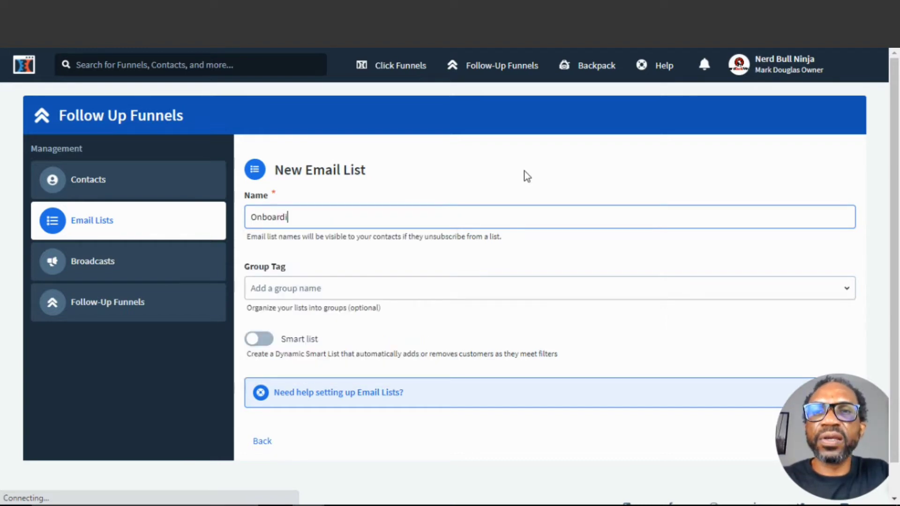
type("ng email ")
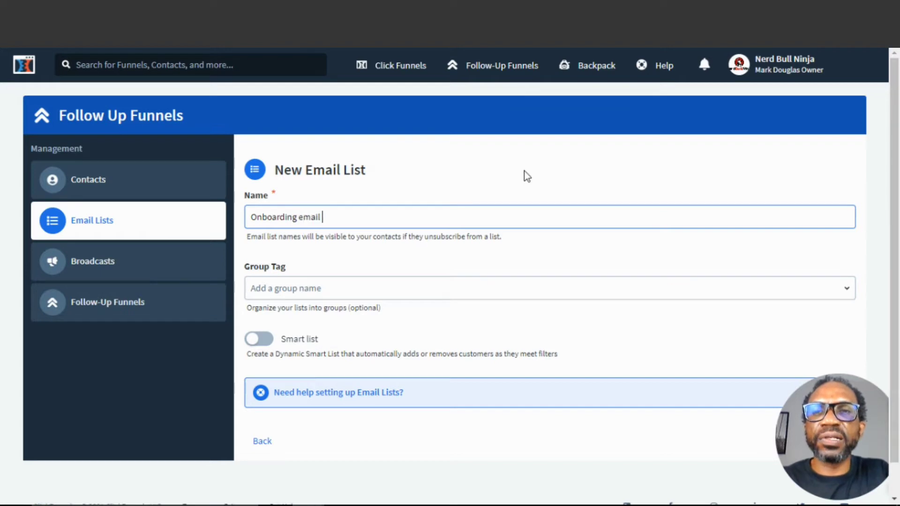
type("list")
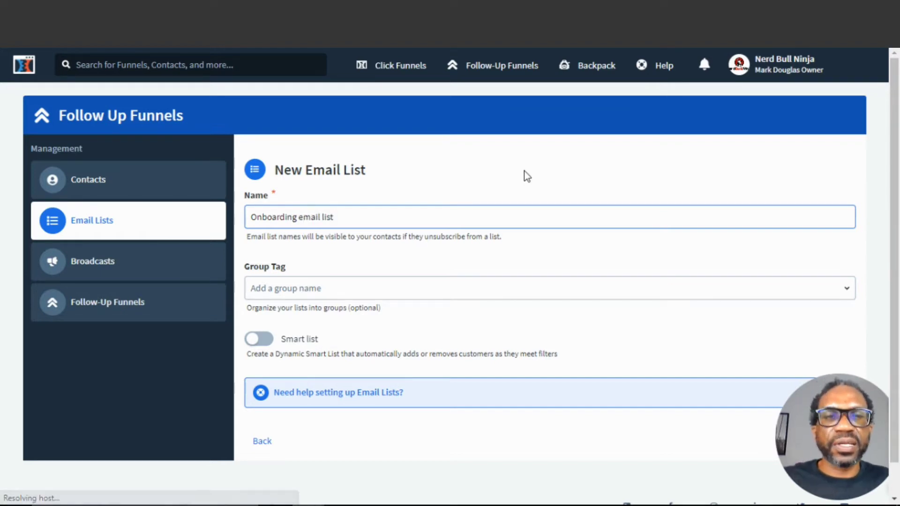
scroll(808, 220, "down", 1)
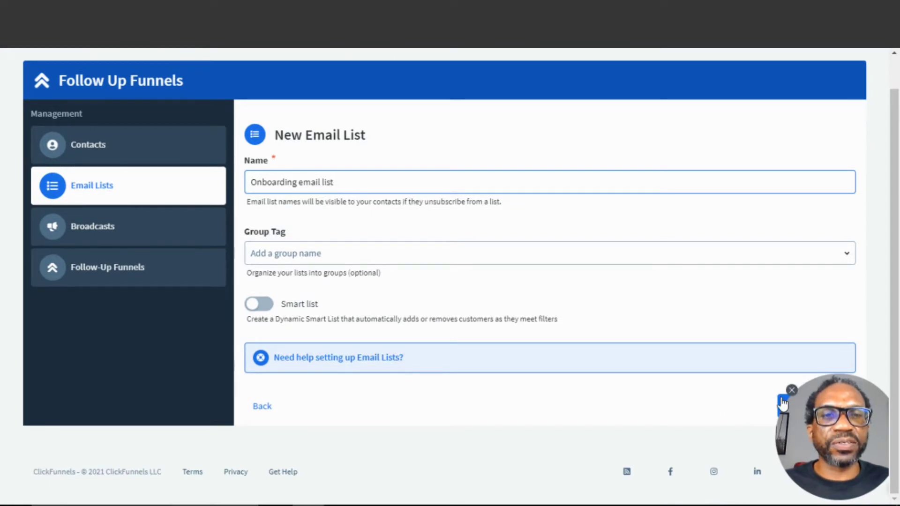
left_click_drag(822, 421, 753, 269)
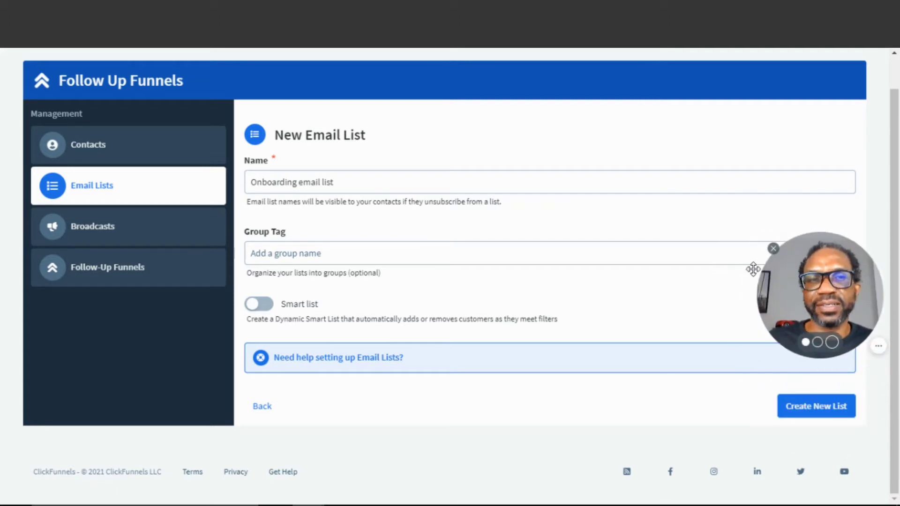
left_click(808, 407)
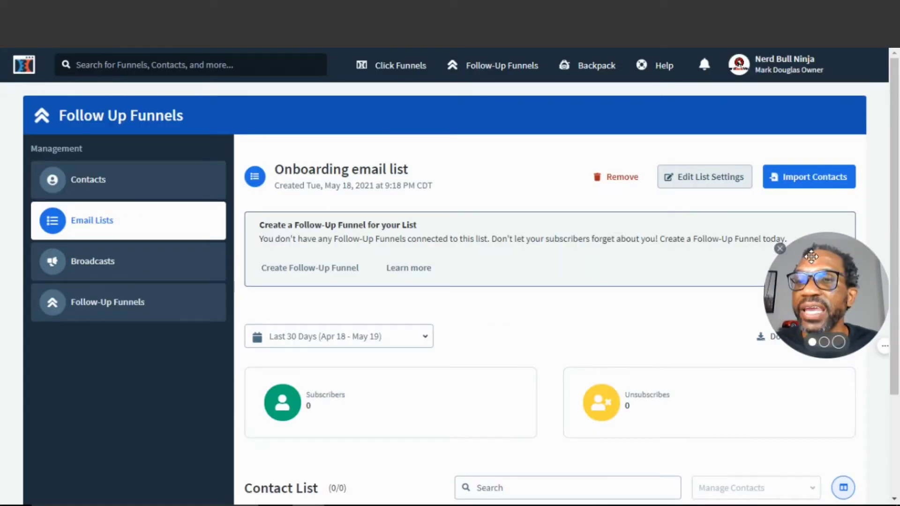
Create a follow-up funnel named 6 Day Initial Email Sequence that sends to the Onboarding email list
left_click_drag(812, 256, 823, 440)
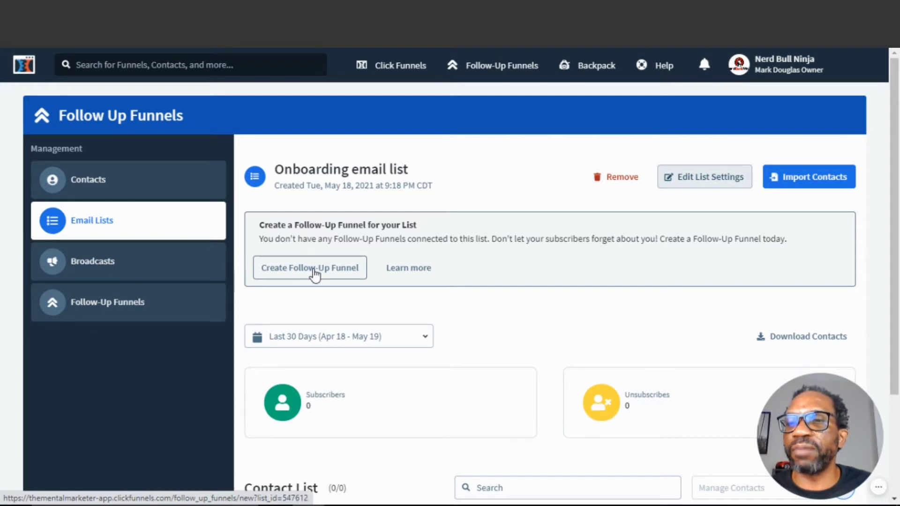
left_click(315, 274)
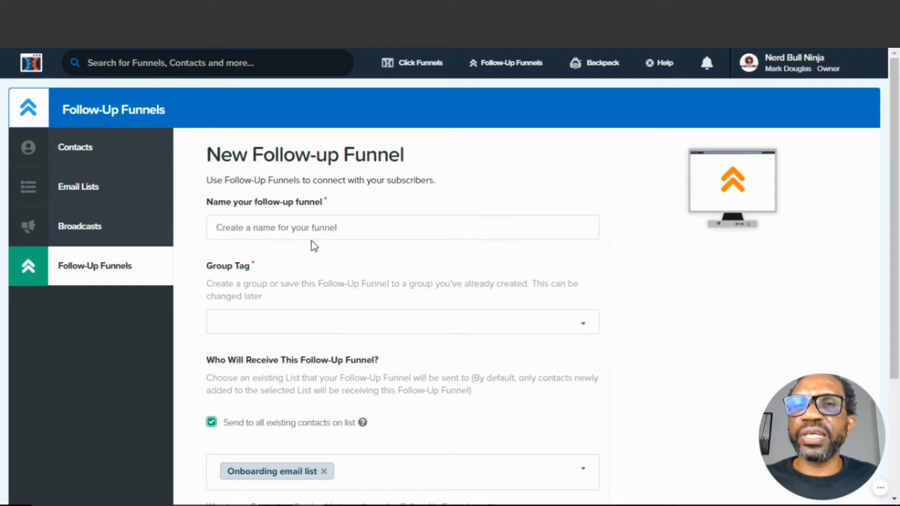
left_click(534, 224)
type("6")
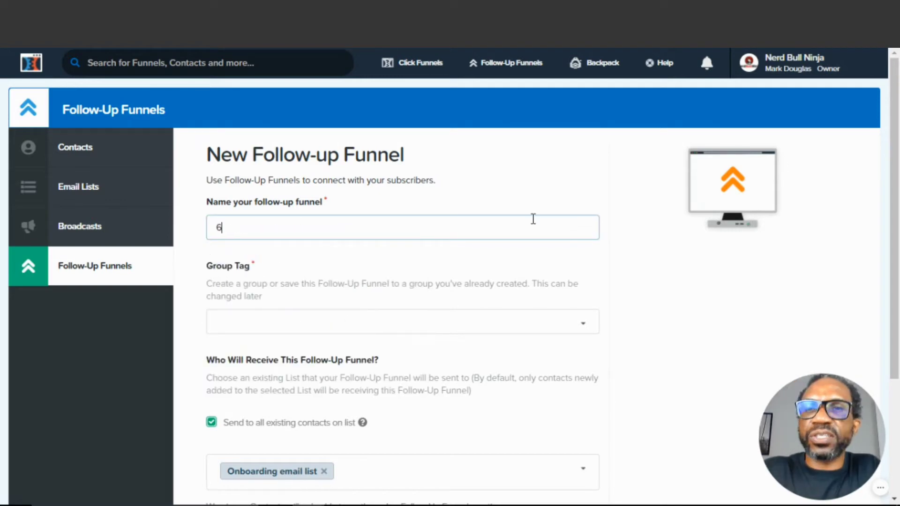
type(" Day ")
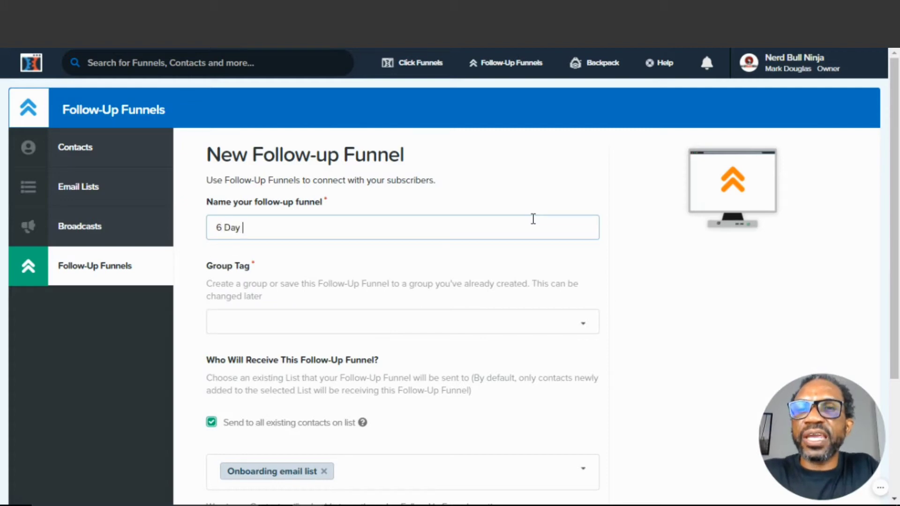
type("Initial E")
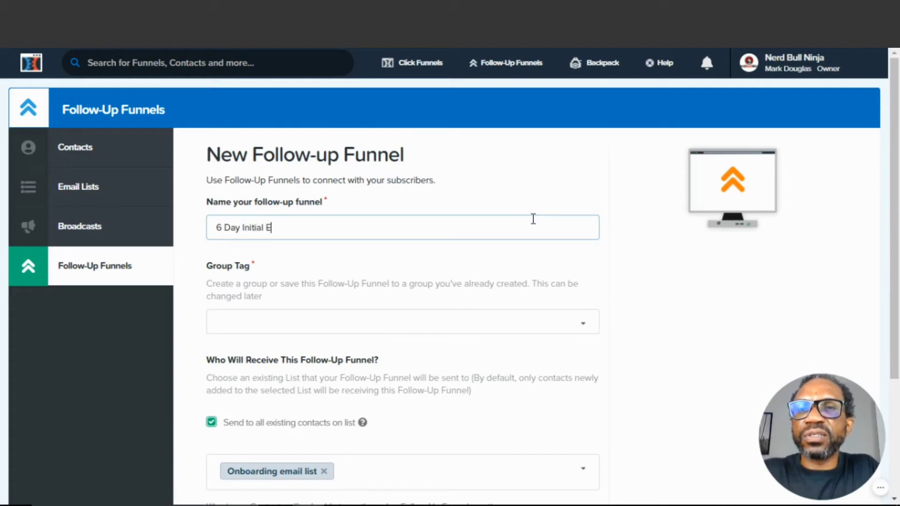
type("mail Sequence")
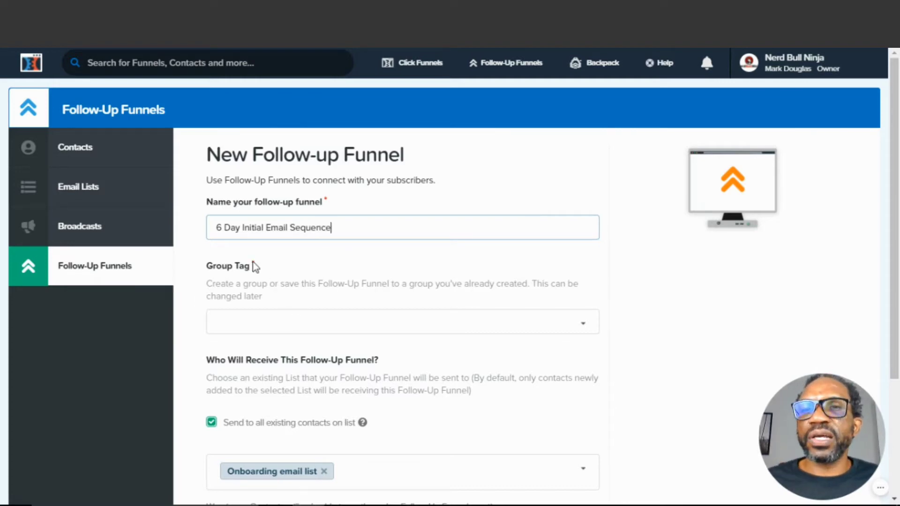
left_click(259, 314)
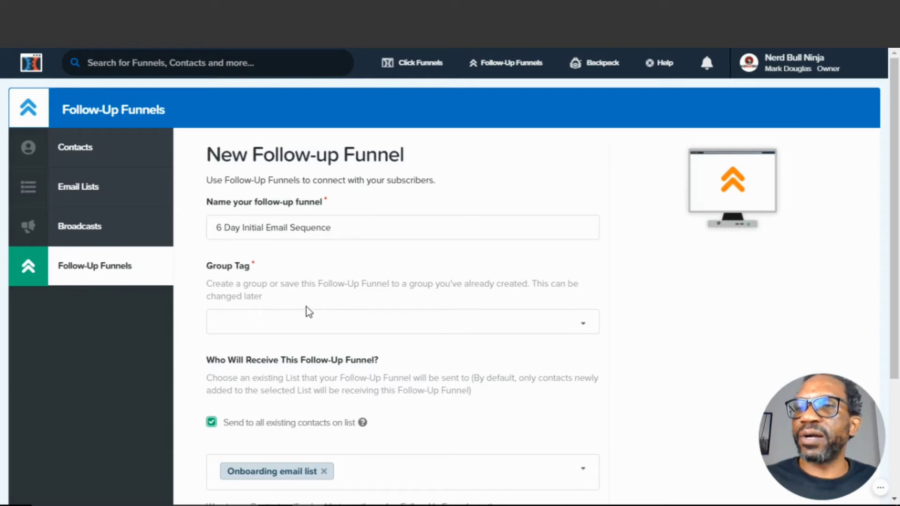
scroll(328, 302, "down", 3)
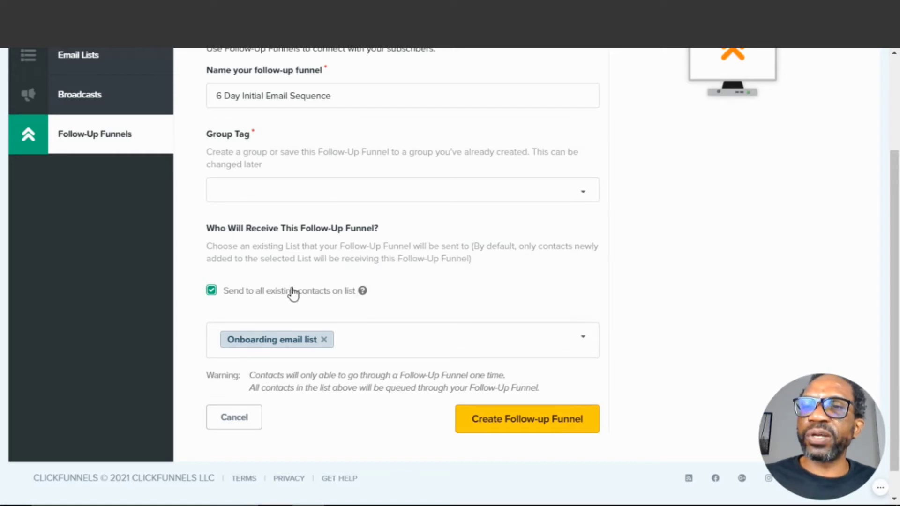
left_click(441, 341)
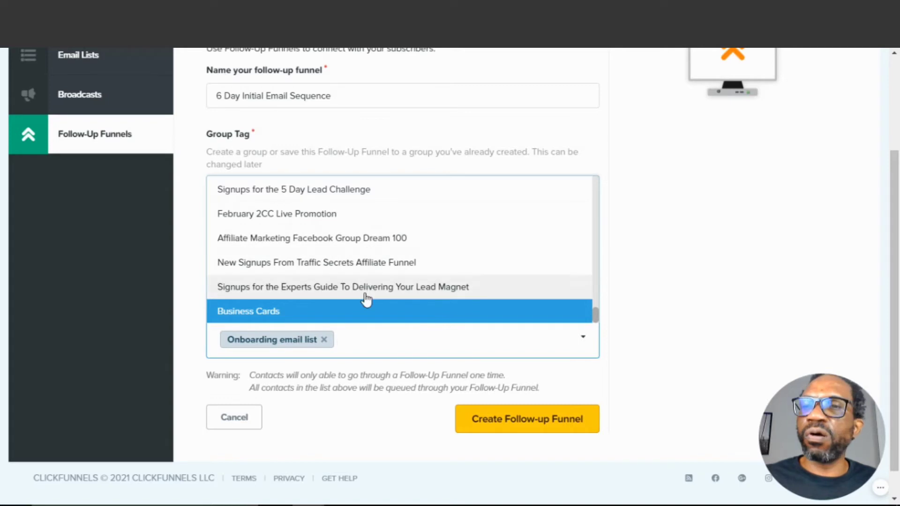
left_click(628, 318)
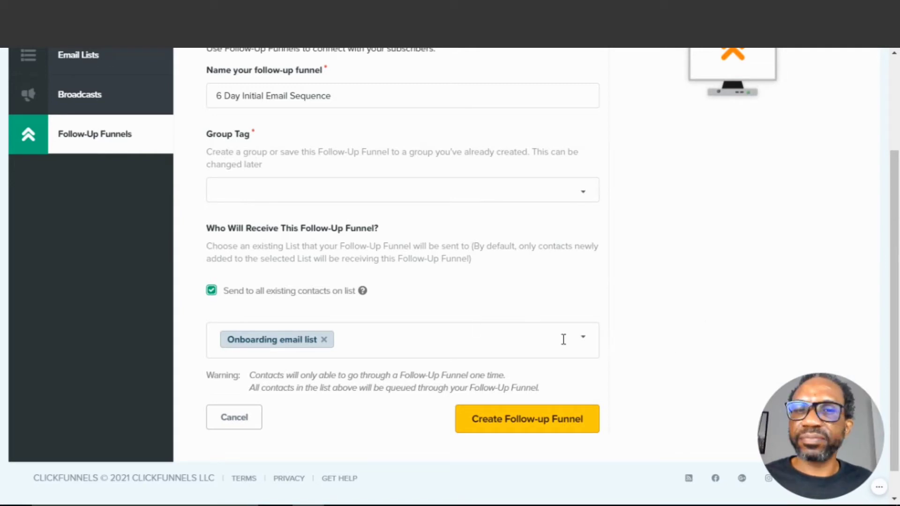
left_click(522, 424)
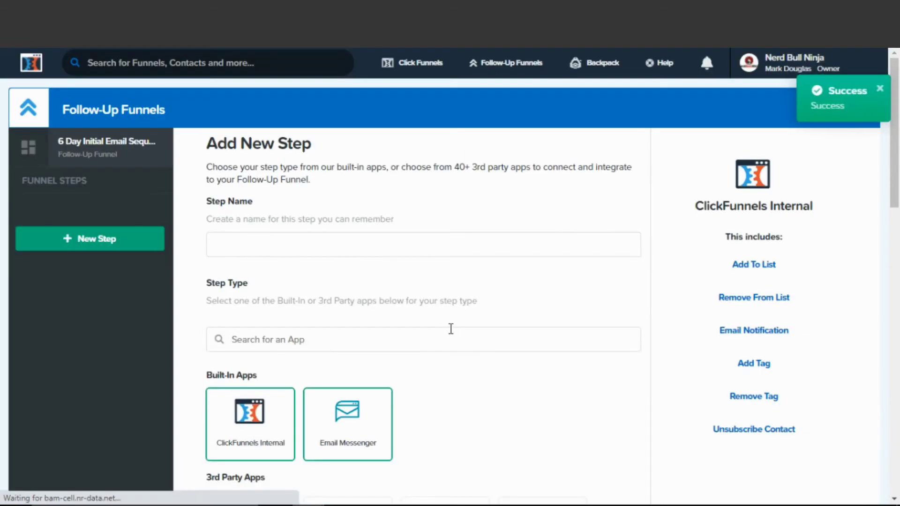
Name the first funnel step Email Day Number one
left_click(221, 245)
type("q")
key("BackSpace")
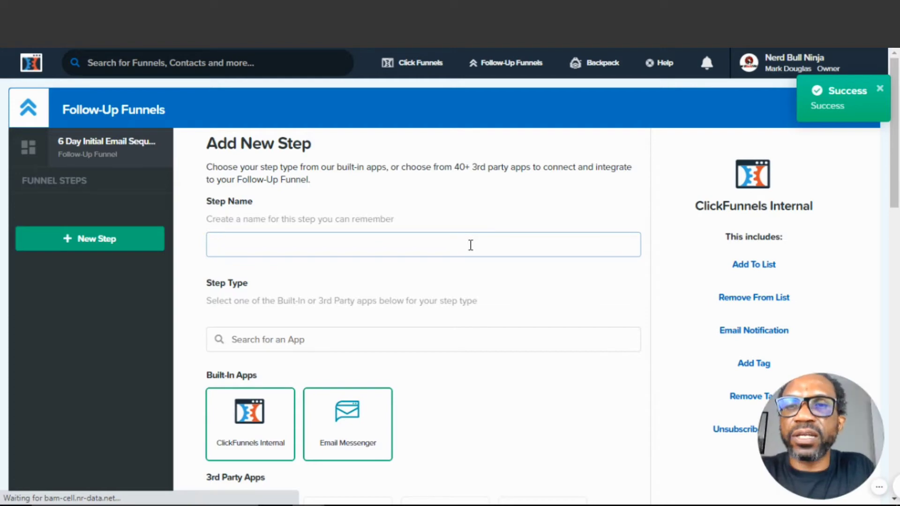
type("Email Day Number one")
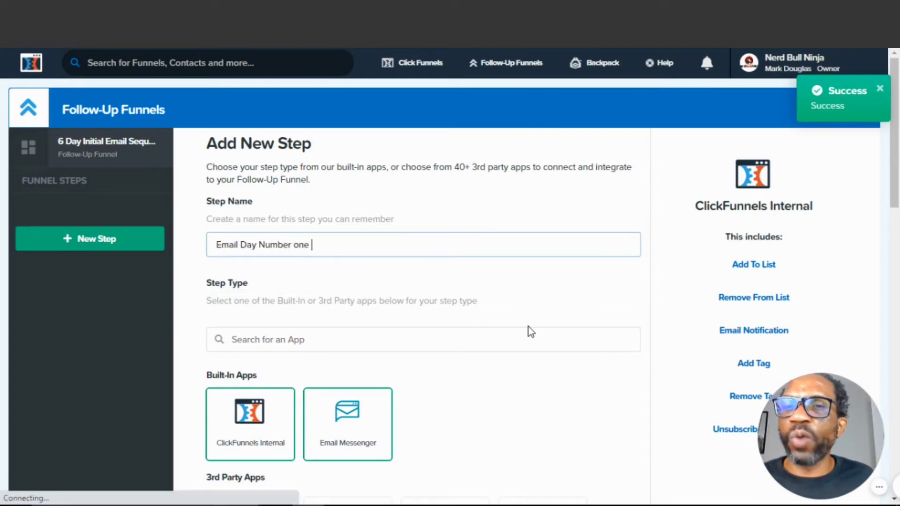
Set the step type to the built-in Email Messenger app
scroll(316, 355, "down", 1)
scroll(228, 361, "down", 3)
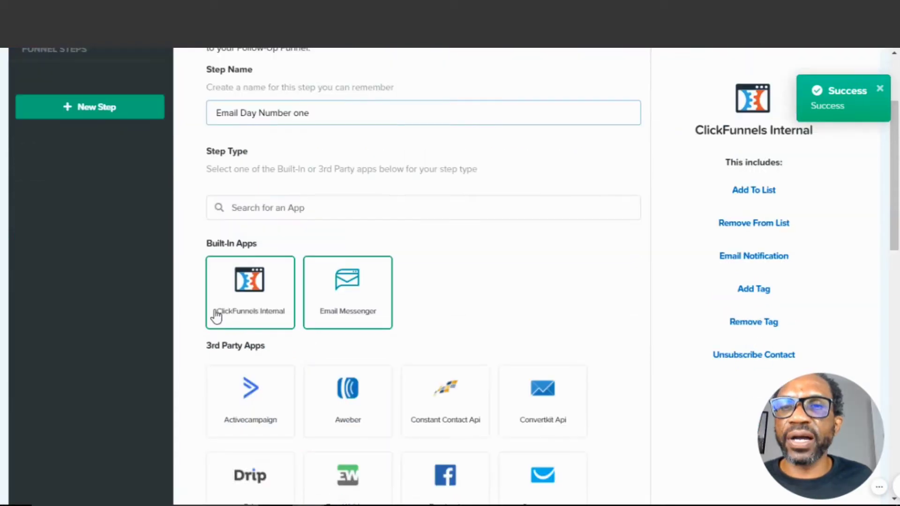
left_click(223, 312)
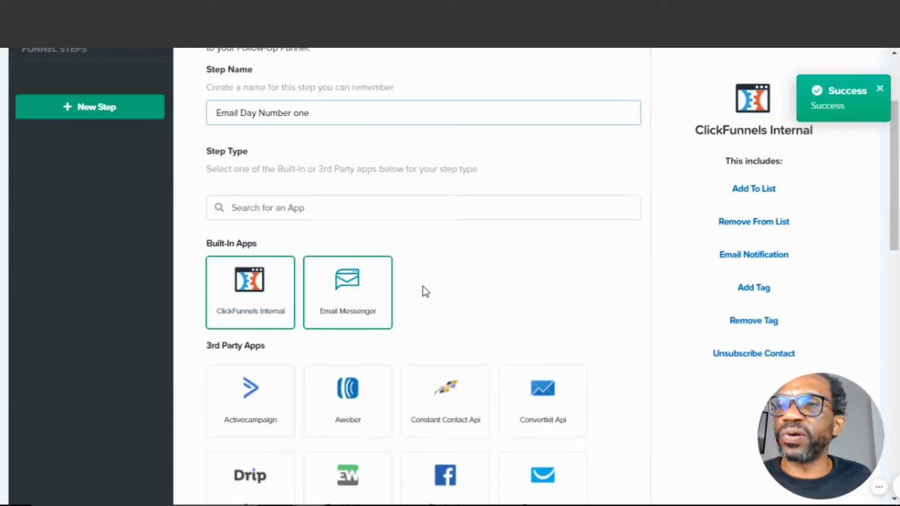
scroll(384, 322, "down", 6)
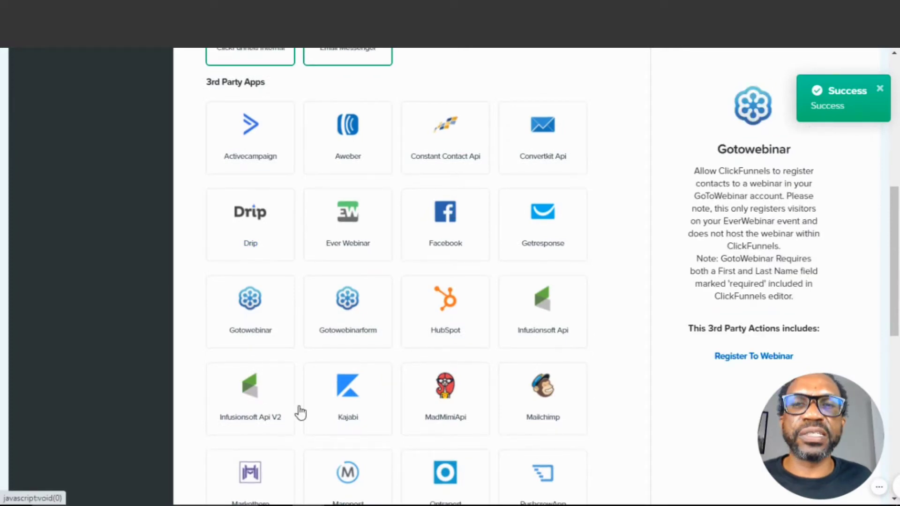
scroll(378, 412, "down", 6)
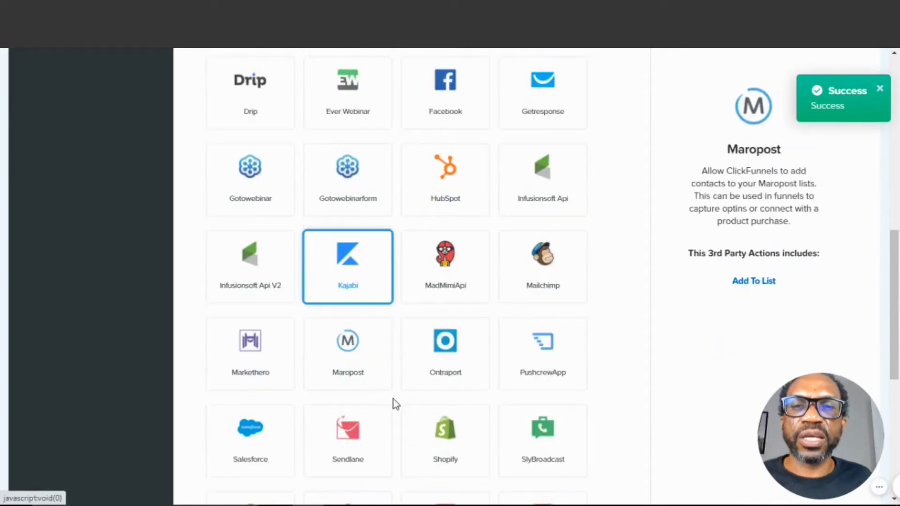
scroll(404, 411, "down", 2)
scroll(331, 402, "up", 3)
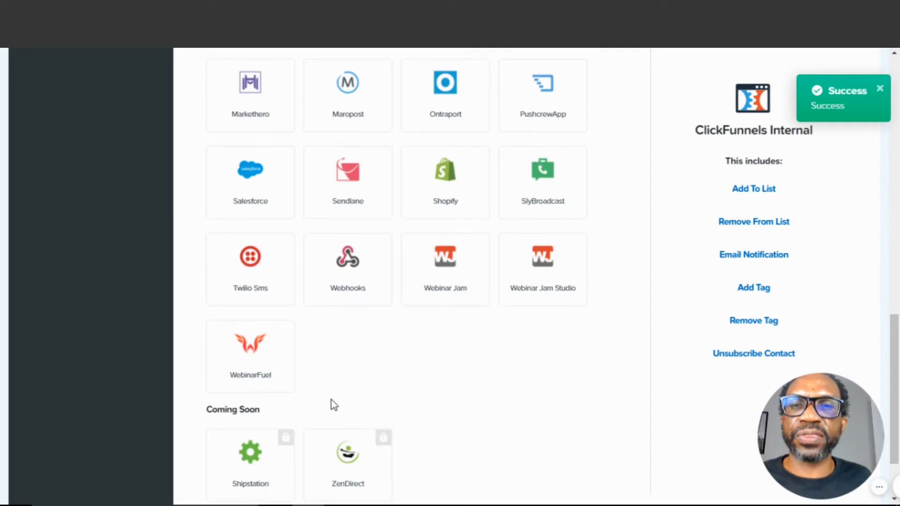
scroll(333, 404, "up", 4)
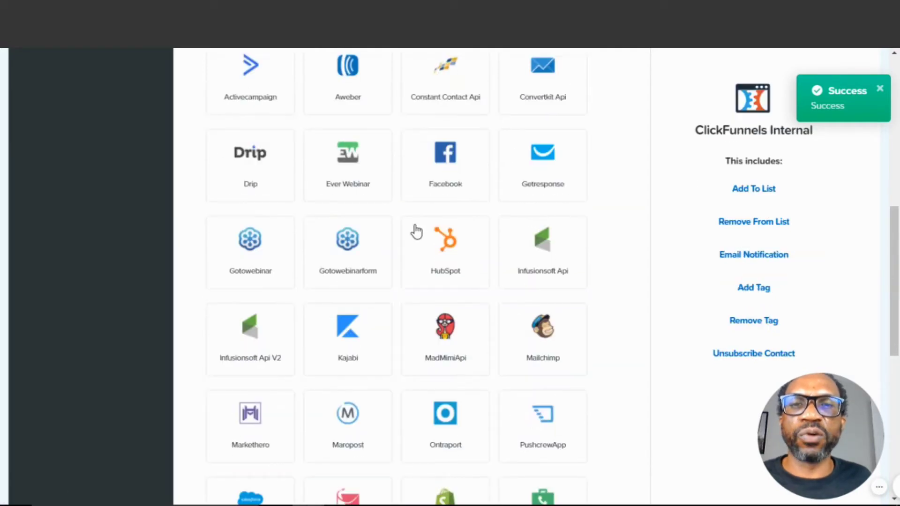
scroll(402, 211, "up", 1)
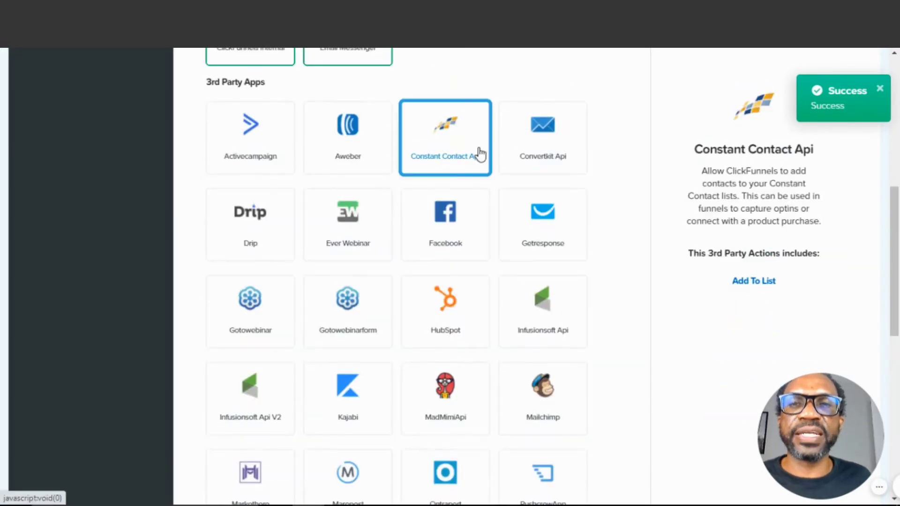
scroll(344, 179, "up", 2)
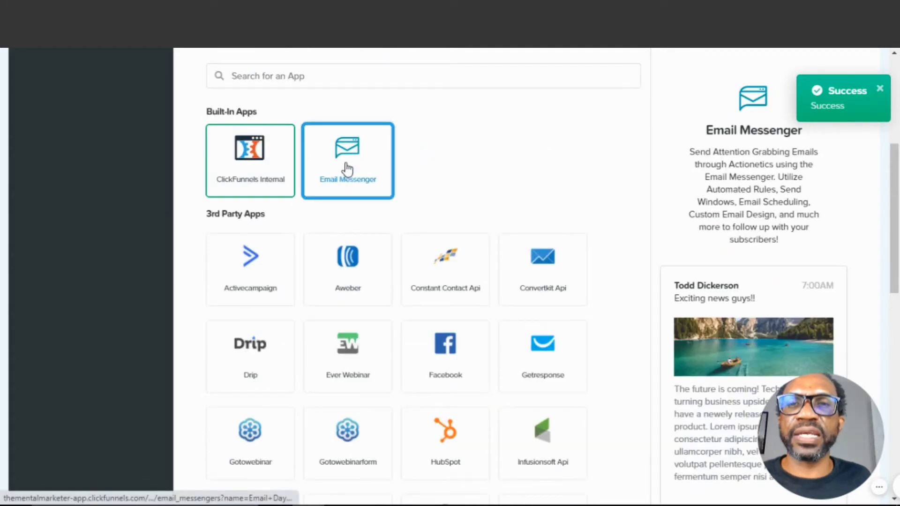
left_click(347, 168)
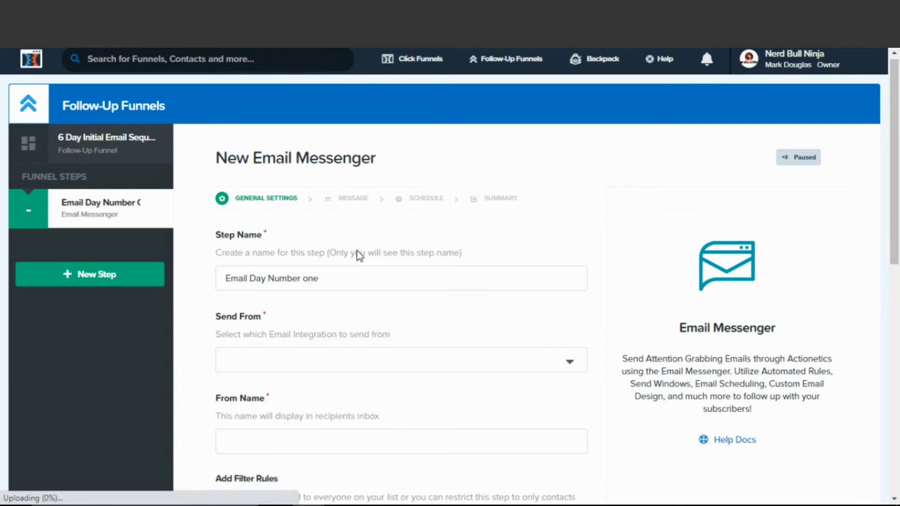
Choose the Mental Marketer email integration as the Send From address
scroll(351, 251, "down", 2)
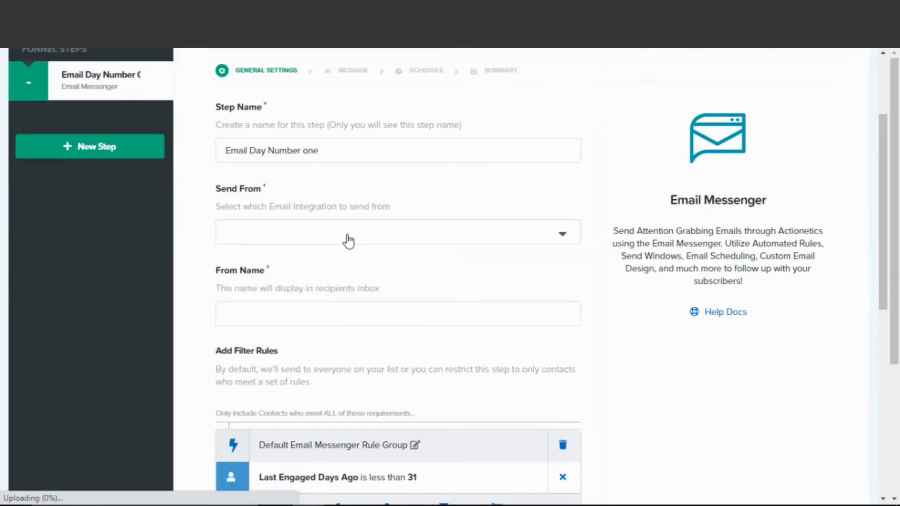
left_click(348, 241)
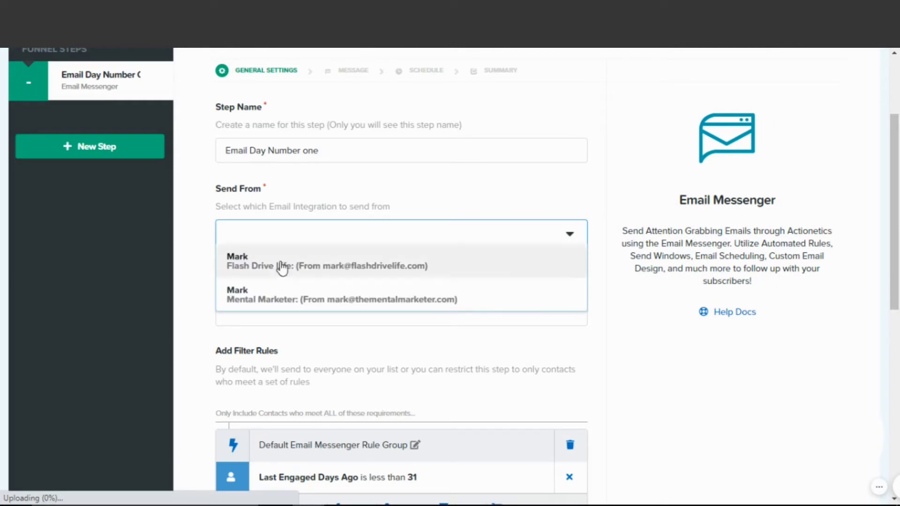
left_click(255, 298)
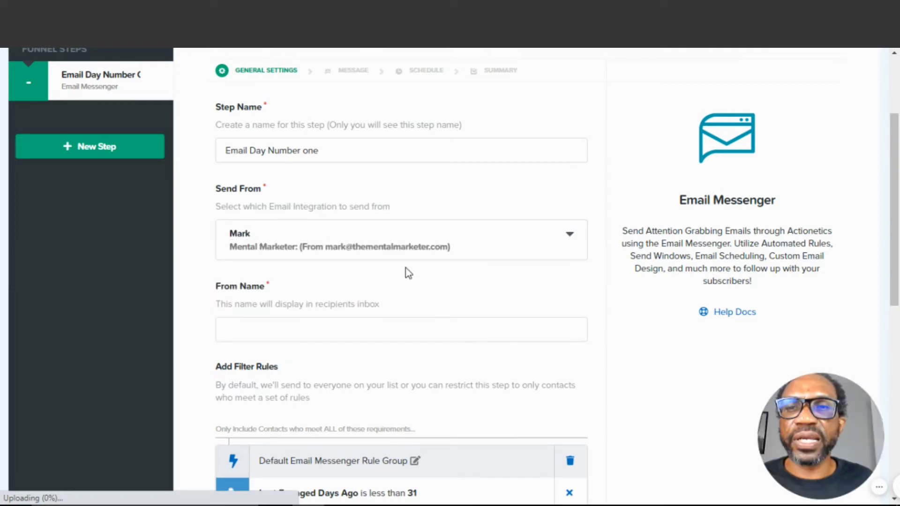
Set the From Name to the sender's full name and continue to the message settings
scroll(408, 273, "down", 3)
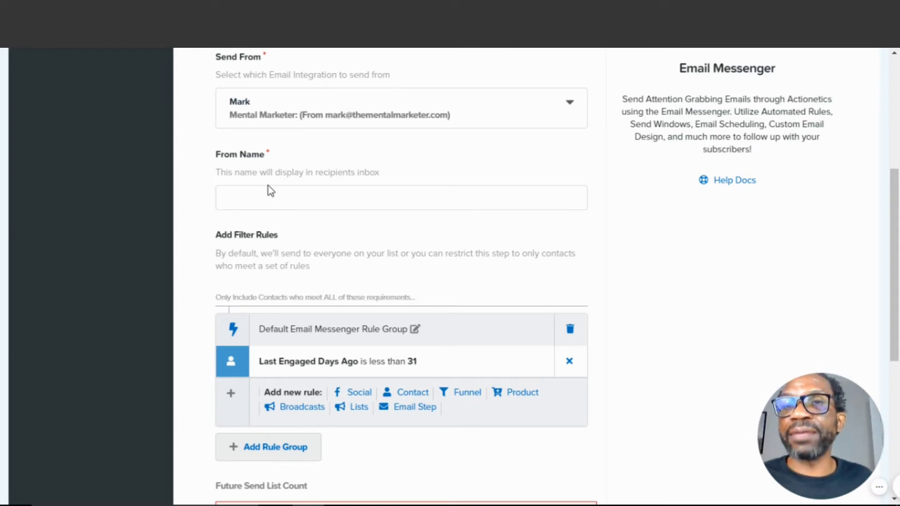
left_click(271, 202)
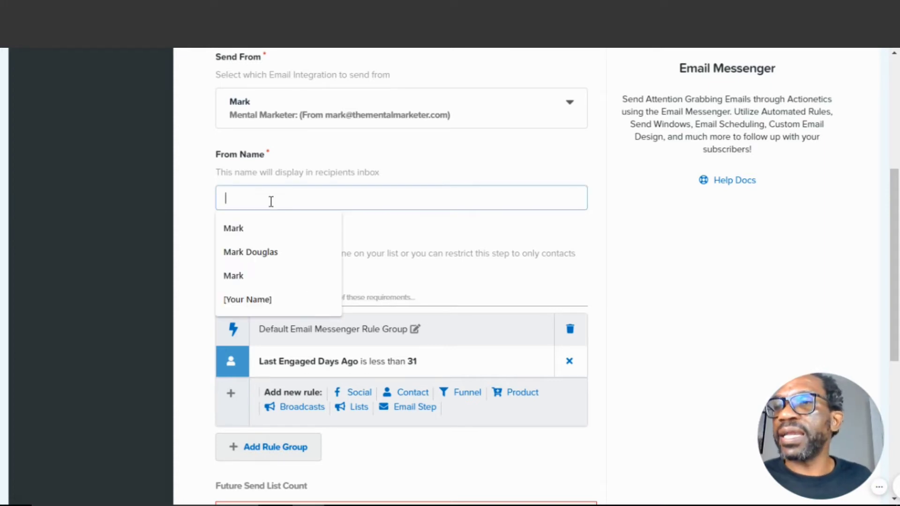
left_click(255, 252)
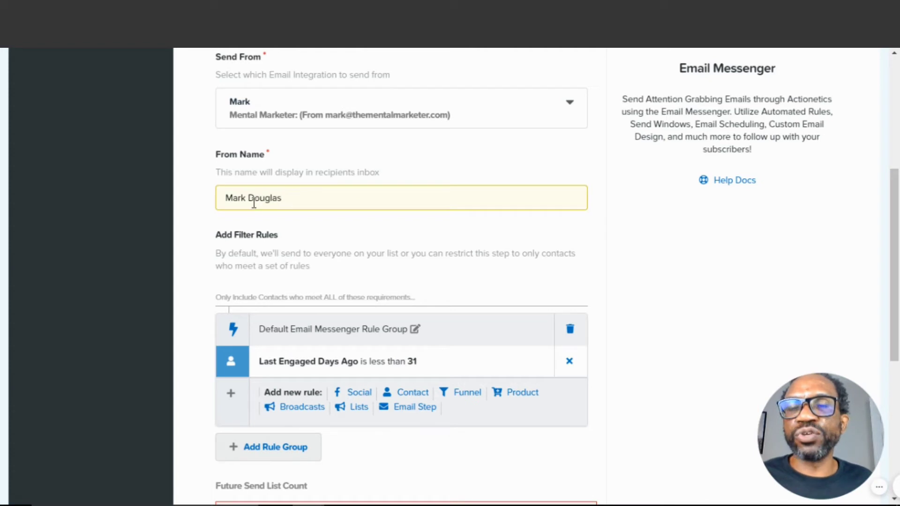
left_click(629, 241)
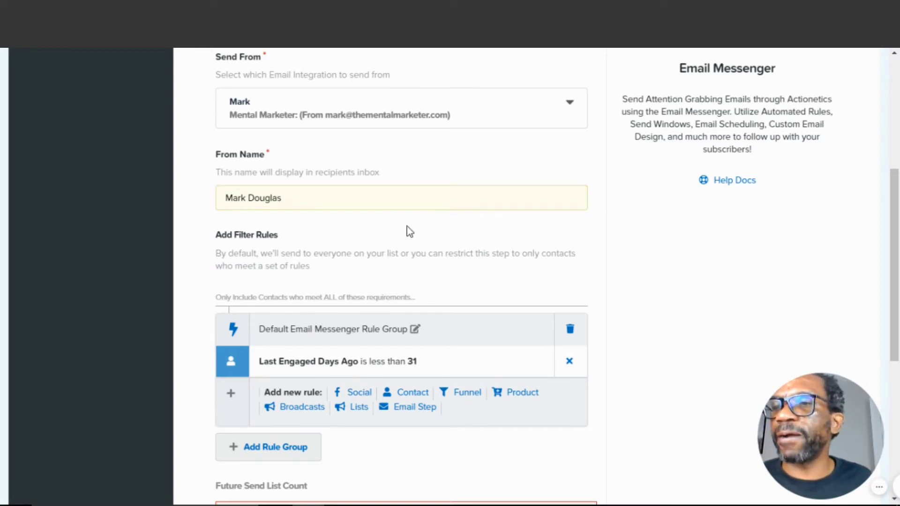
scroll(568, 300, "down", 3)
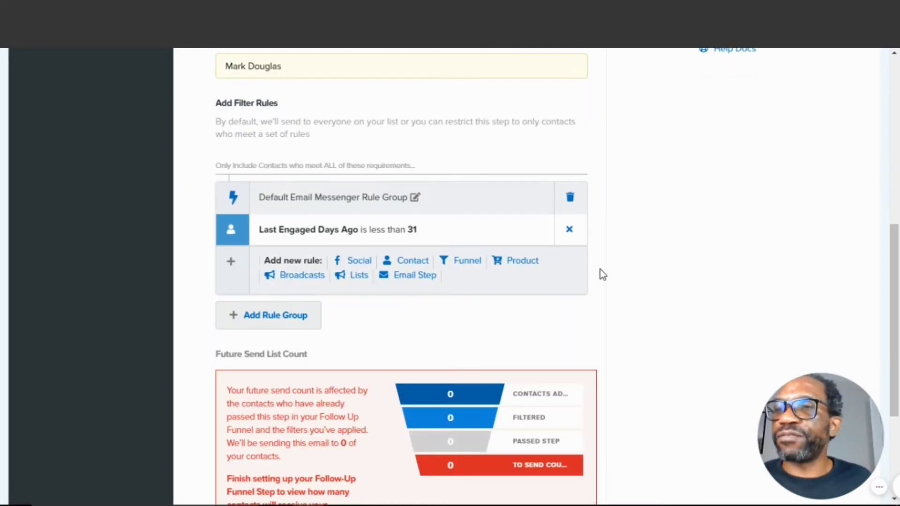
scroll(612, 281, "down", 4)
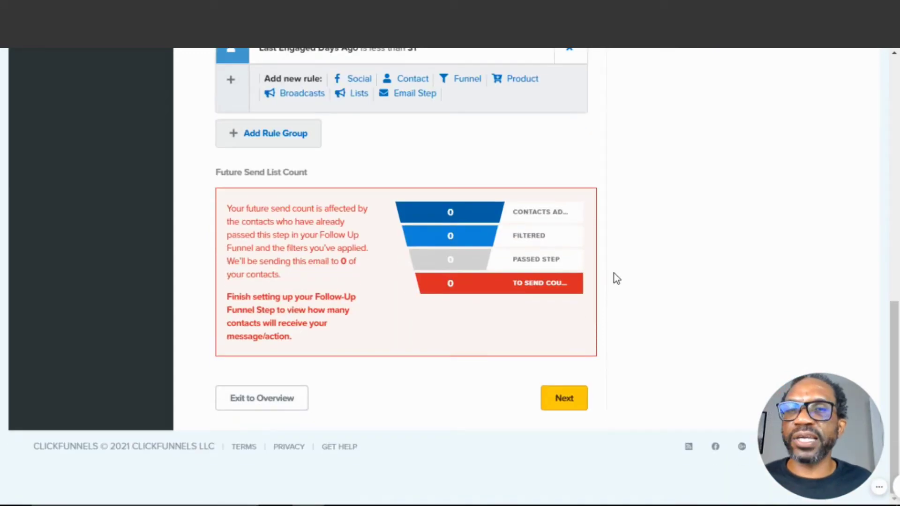
left_click(560, 403)
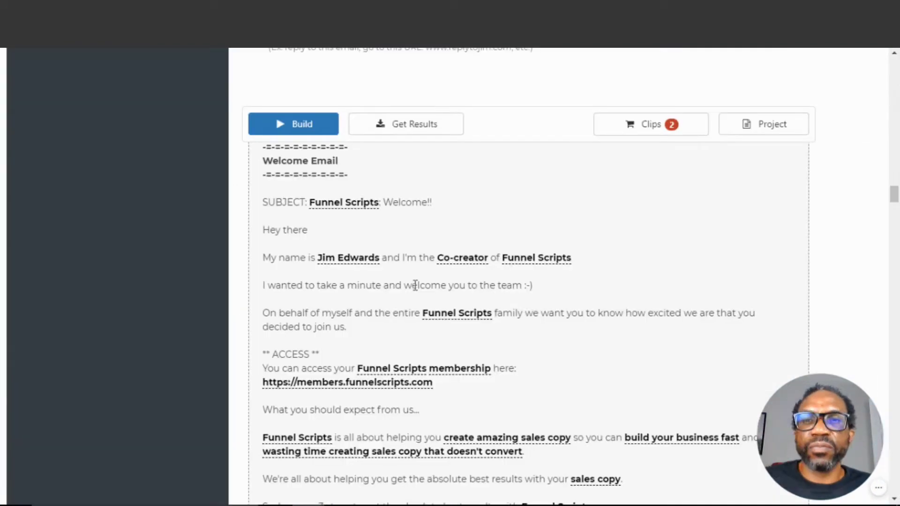
Copy the welcome email's subject line Funnel Scripts: Welcome!! from the generated script into the Subject field
scroll(541, 248, "up", 2)
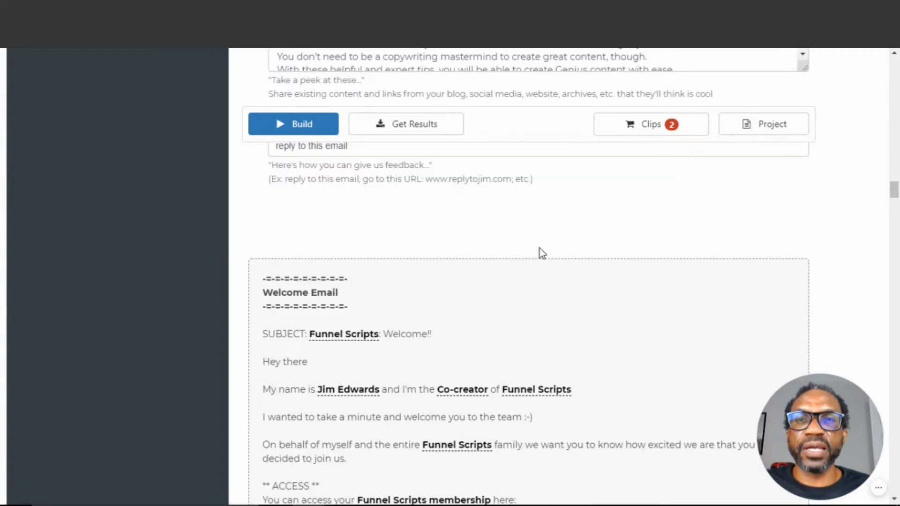
scroll(420, 278, "down", 2)
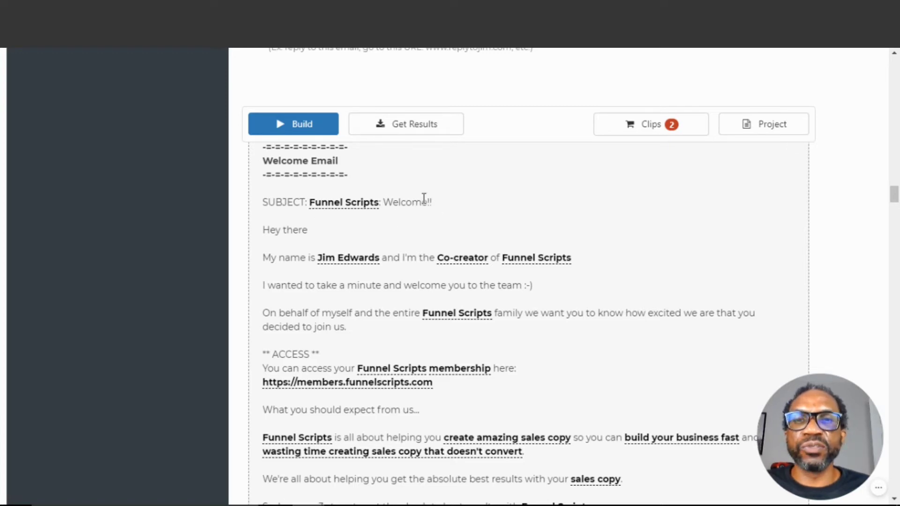
left_click_drag(431, 203, 309, 206)
right_click(319, 206)
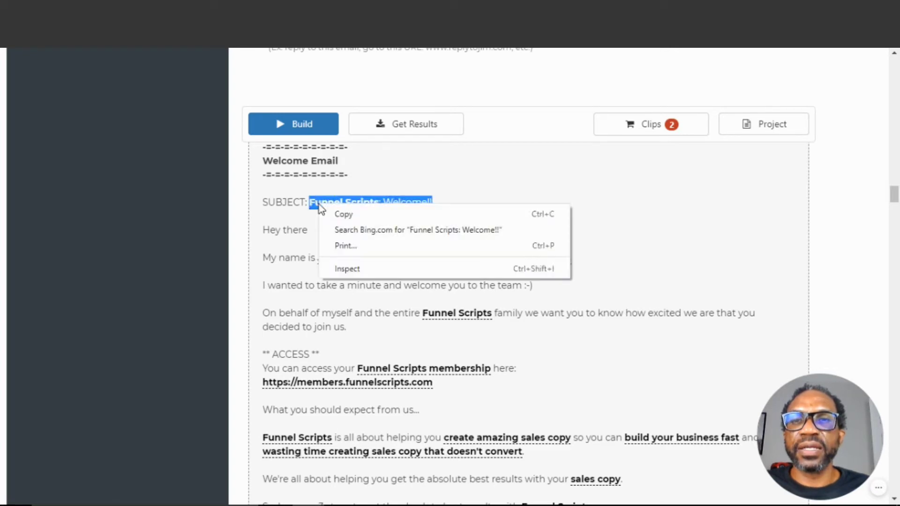
left_click(343, 216)
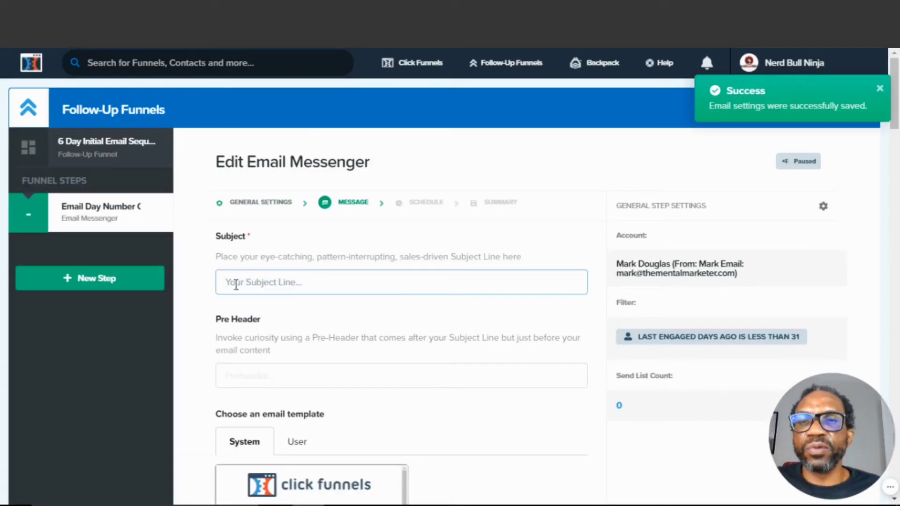
right_click(233, 285)
left_click(272, 364)
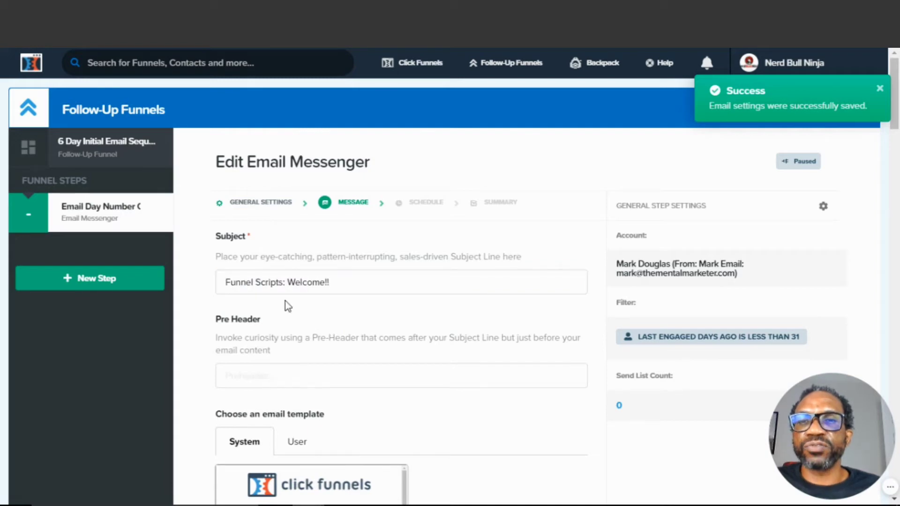
Browse the system email templates available for the message
scroll(374, 282, "down", 5)
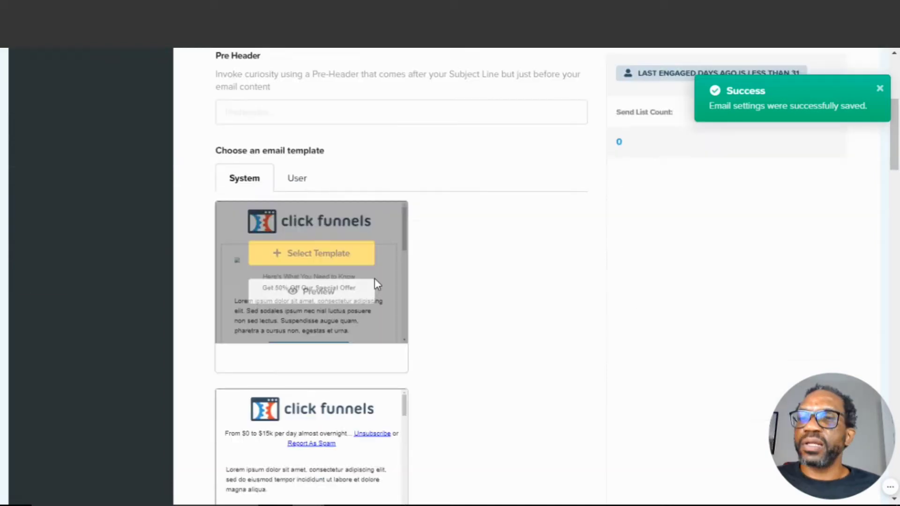
scroll(442, 241, "up", 3)
scroll(443, 243, "down", 3)
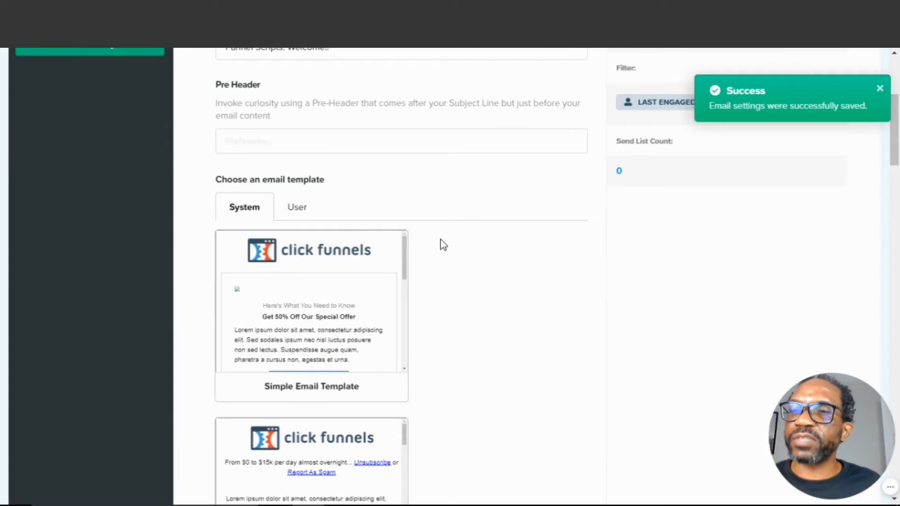
scroll(440, 244, "down", 5)
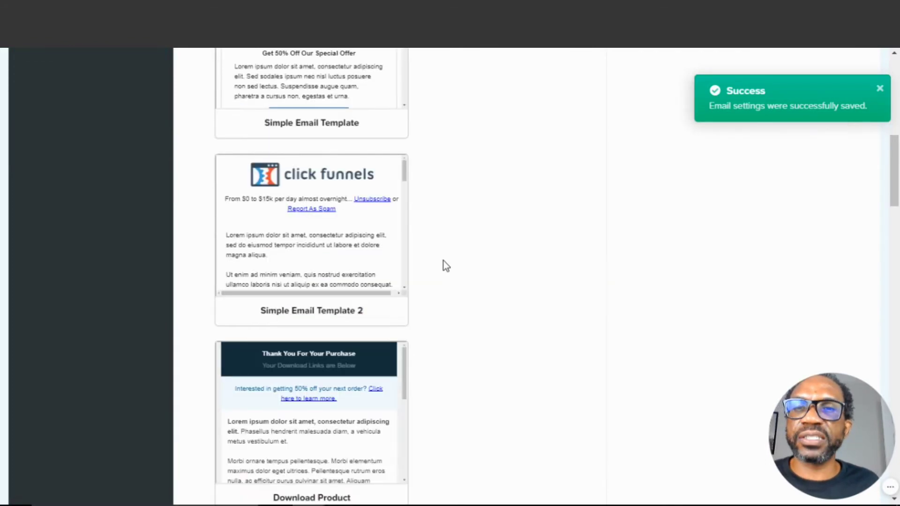
scroll(444, 261, "down", 8)
scroll(418, 253, "up", 5)
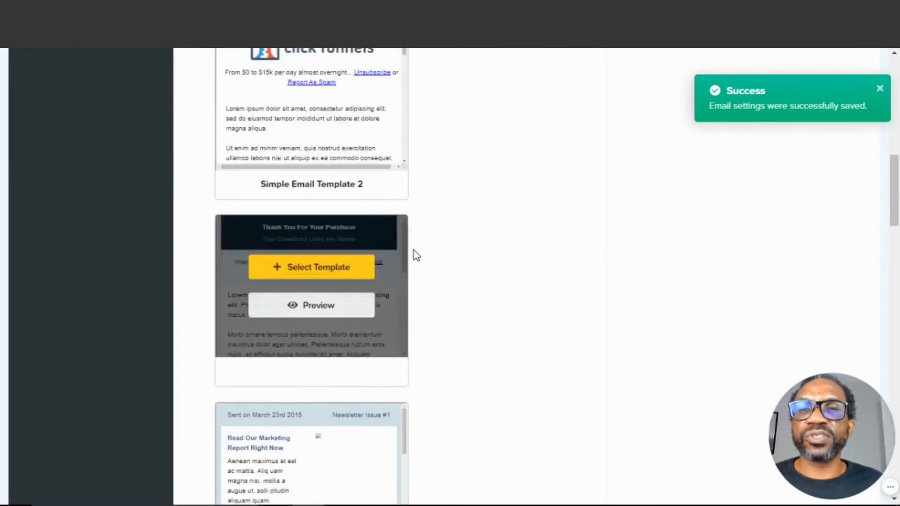
scroll(416, 253, "up", 10)
scroll(469, 265, "down", 5)
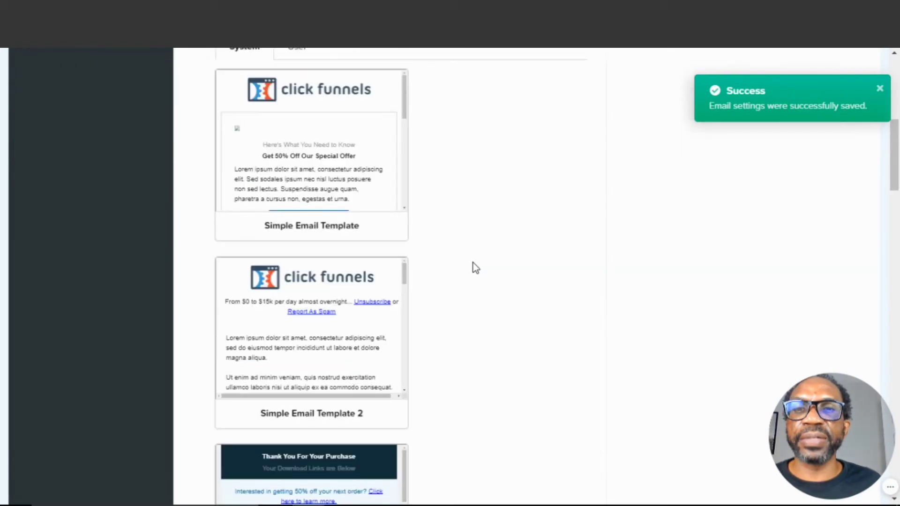
scroll(289, 161, "up", 5)
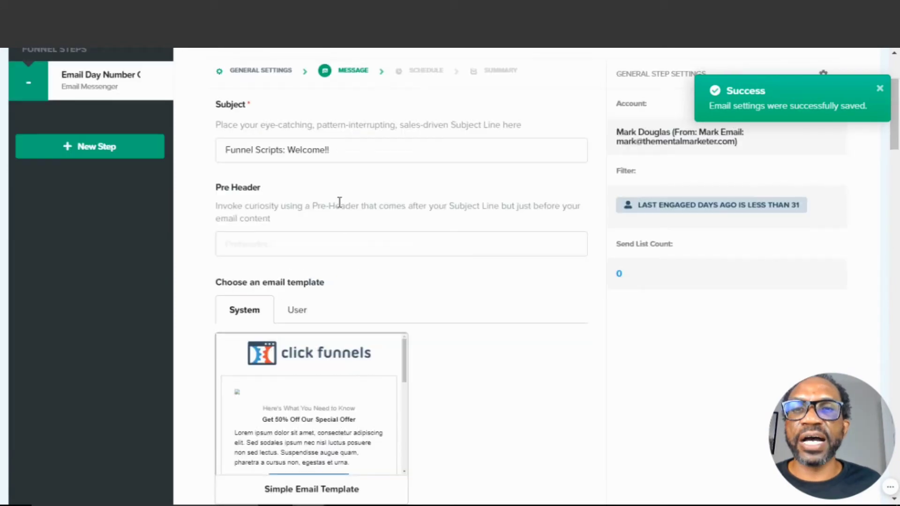
Select Email Template - 15 from the user templates
left_click(296, 311)
scroll(437, 305, "down", 1)
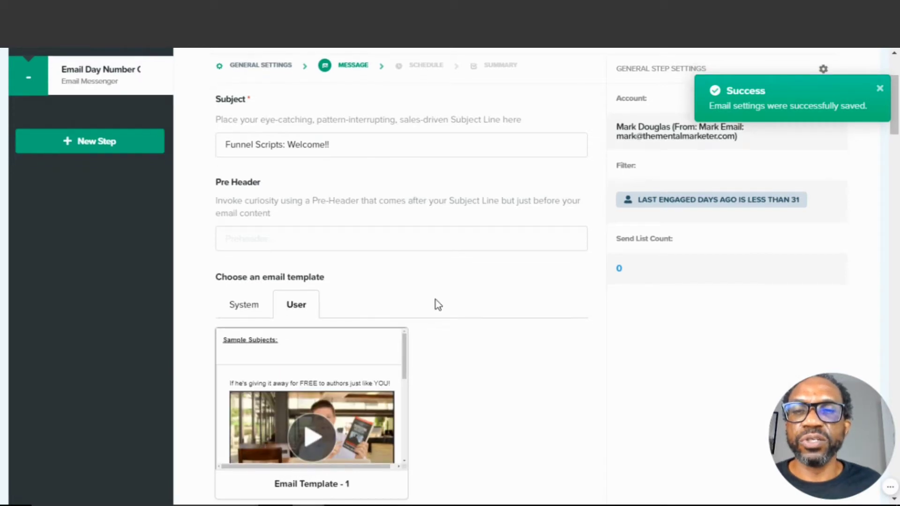
scroll(435, 303, "down", 15)
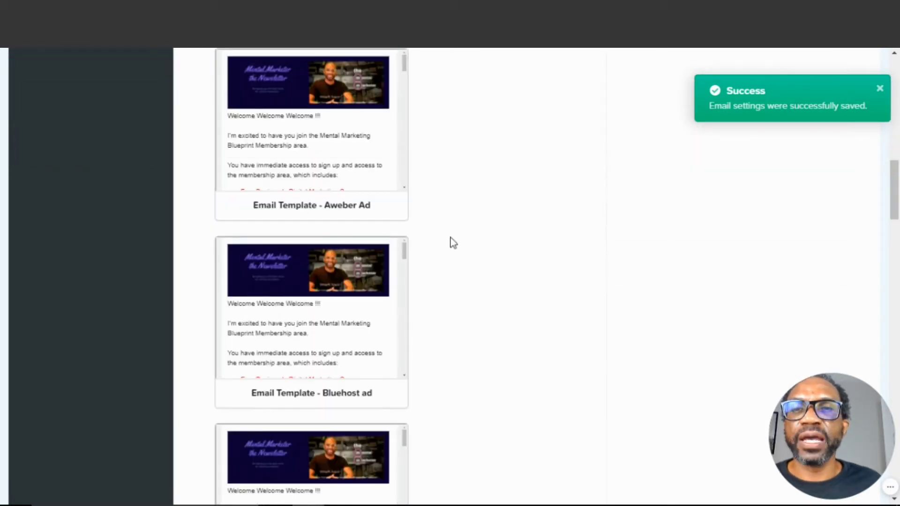
scroll(444, 266, "down", 10)
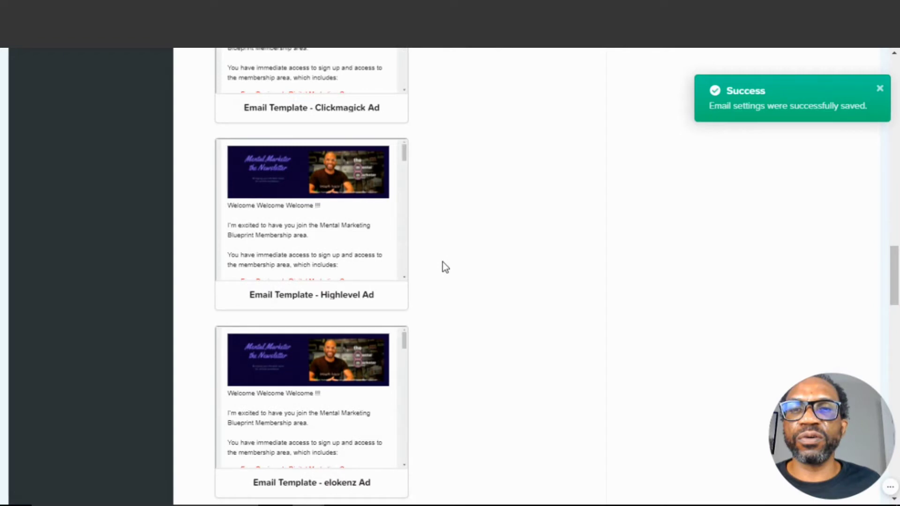
scroll(440, 266, "down", 6)
scroll(433, 267, "down", 5)
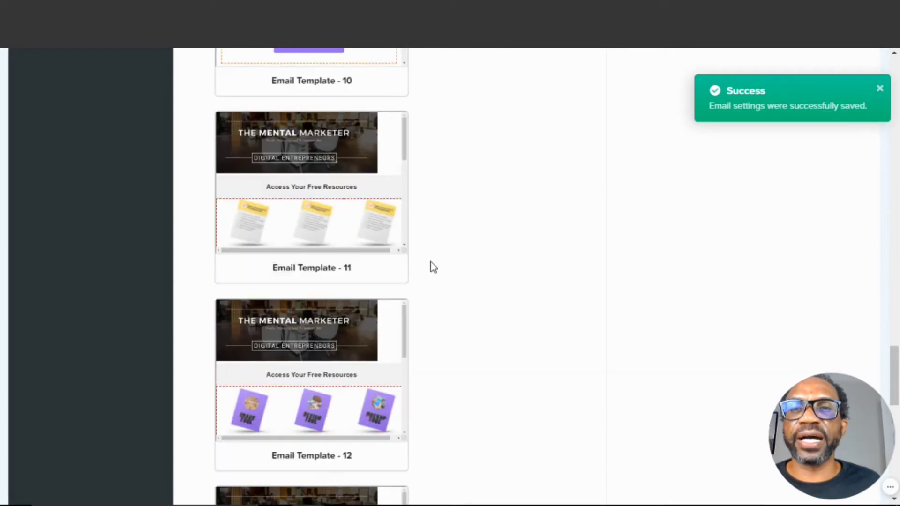
scroll(433, 267, "down", 10)
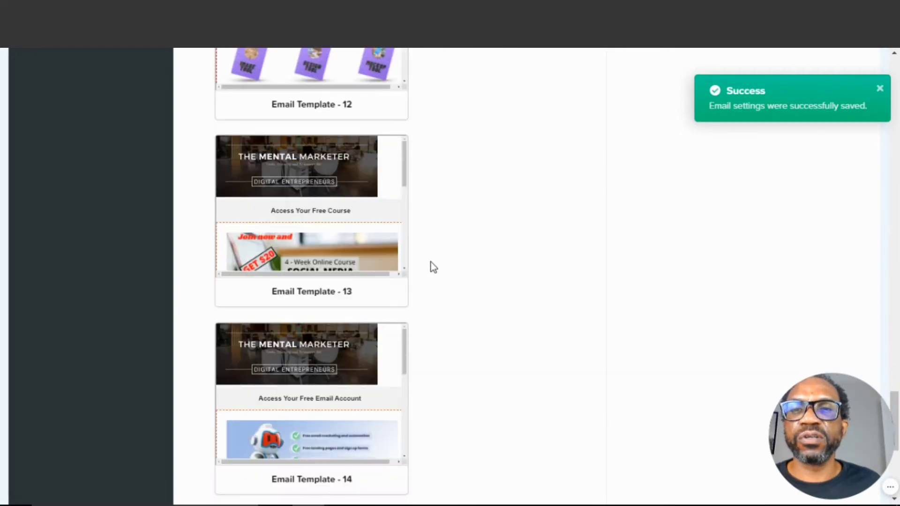
scroll(434, 267, "down", 3)
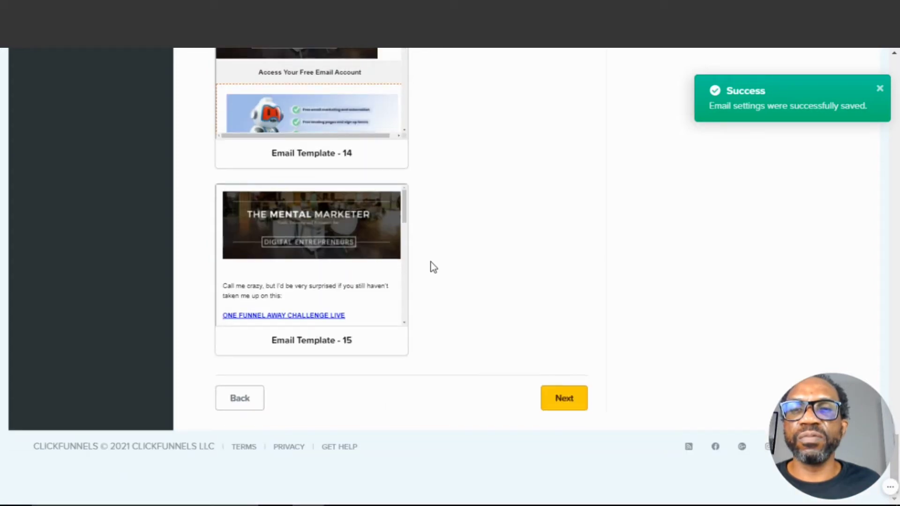
left_click(280, 237)
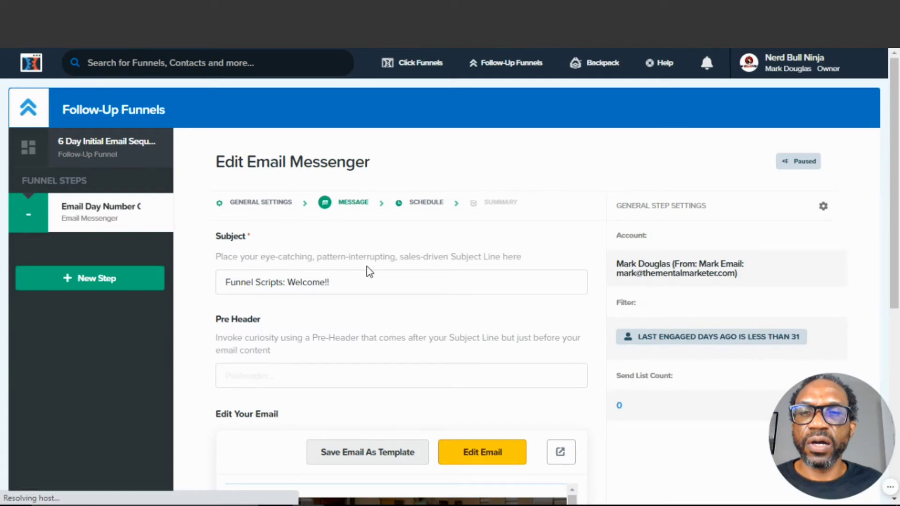
Open the selected template in the email editor
scroll(375, 267, "down", 1)
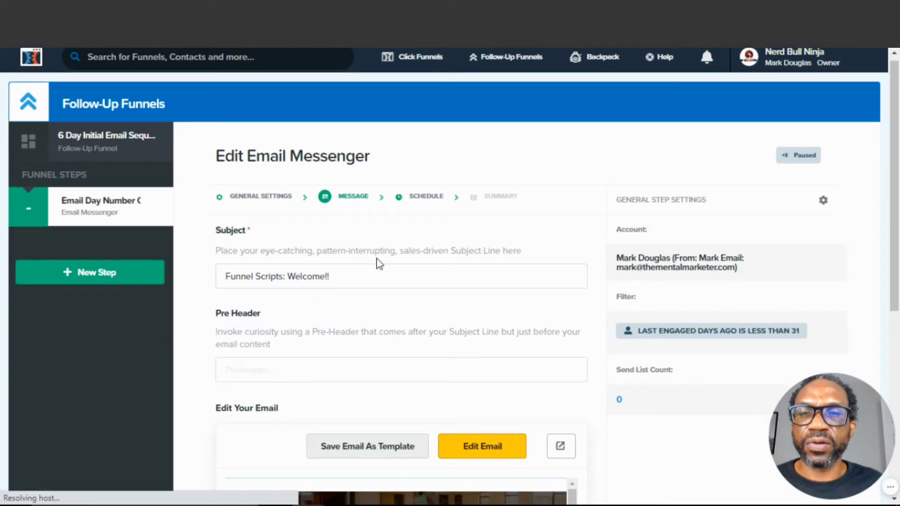
scroll(378, 258, "down", 3)
scroll(516, 256, "down", 5)
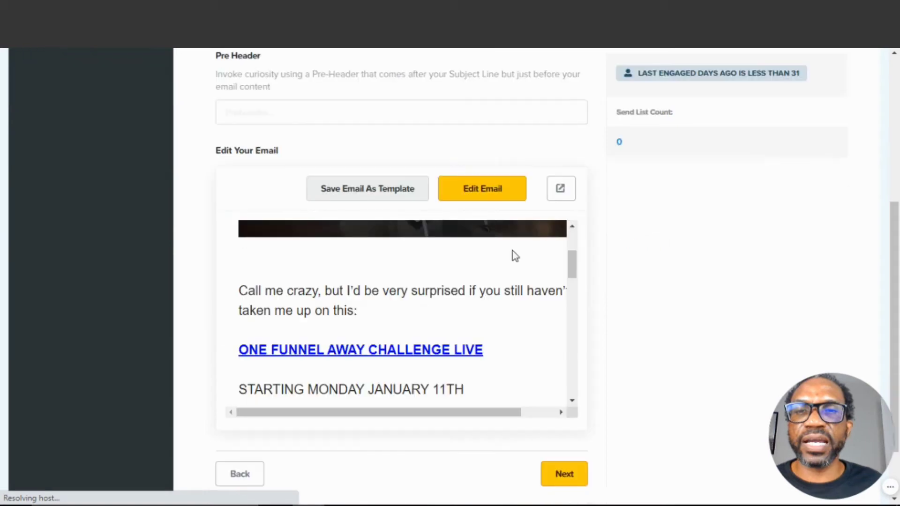
scroll(515, 256, "down", 5)
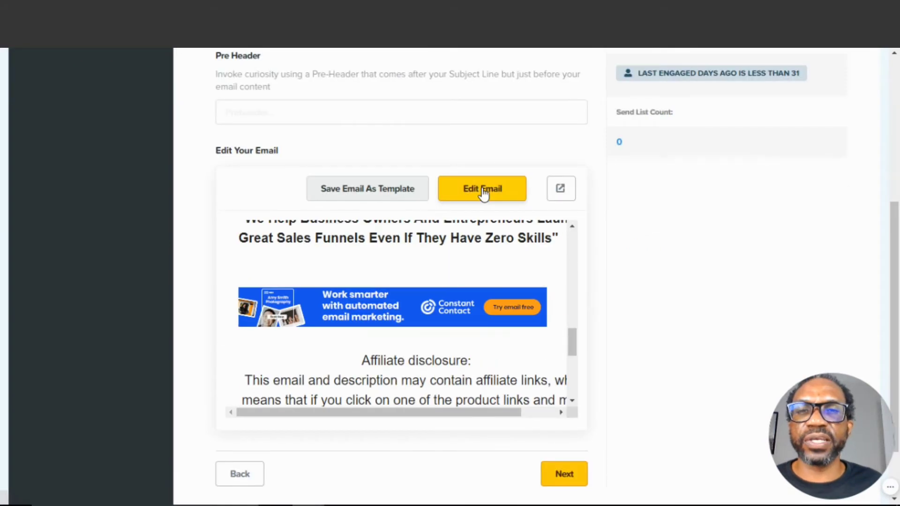
left_click(484, 194)
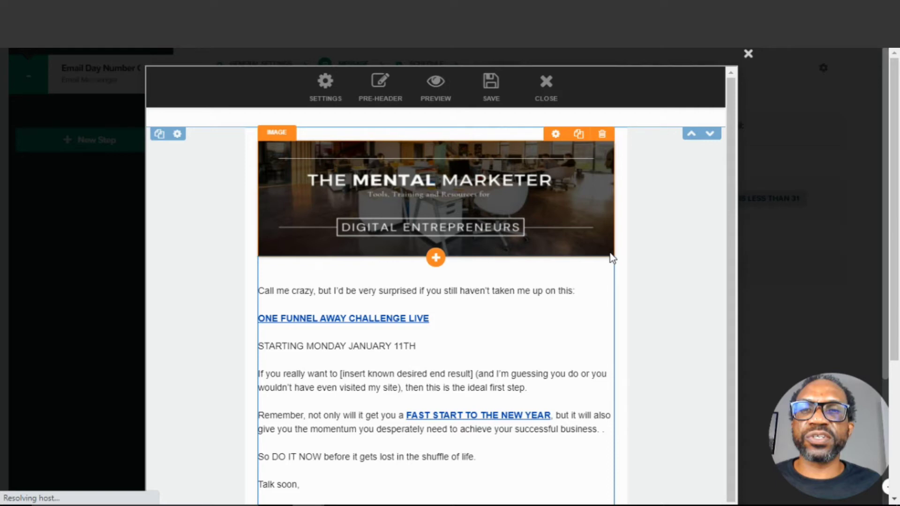
Review the template's content and element options in the email editor
scroll(612, 258, "down", 3)
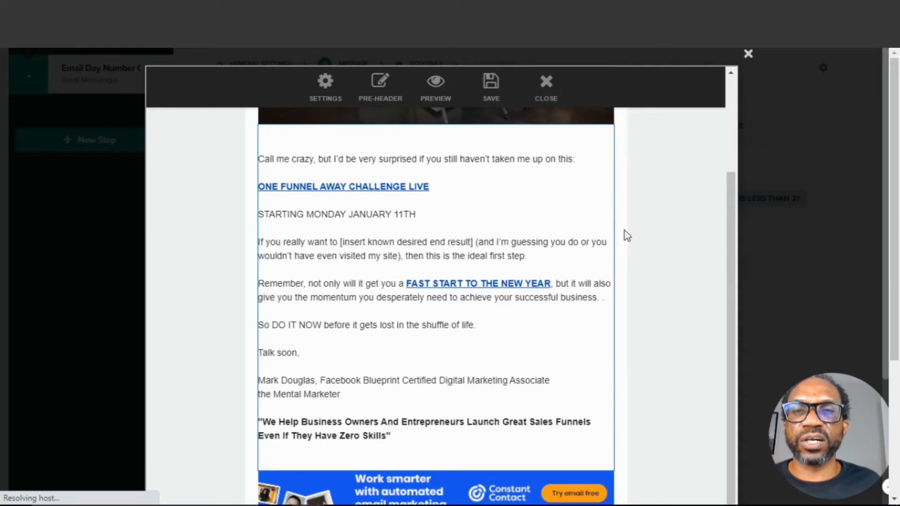
scroll(628, 235, "down", 2)
scroll(637, 271, "up", 5)
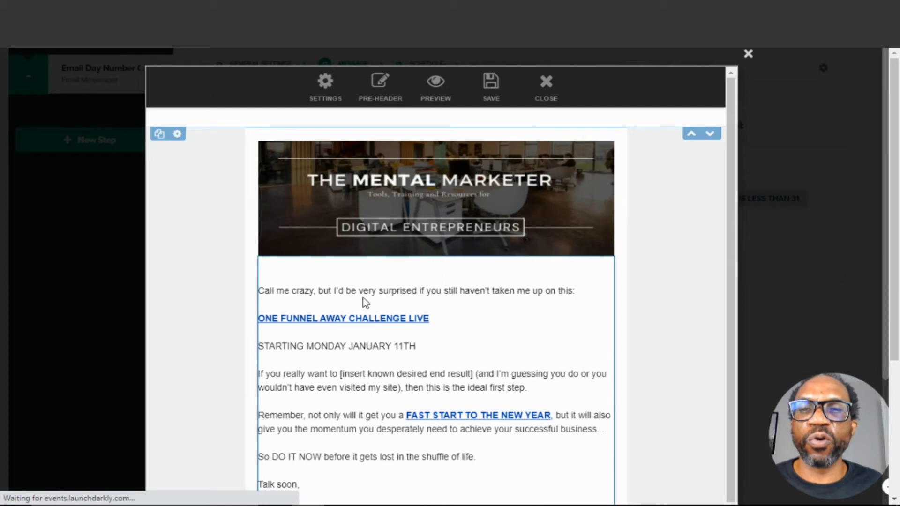
left_click(435, 260)
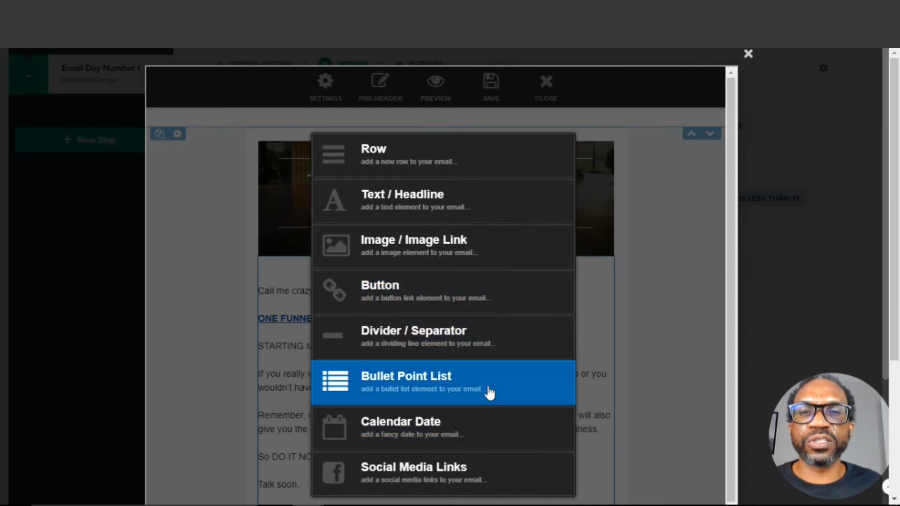
left_click(650, 279)
scroll(567, 247, "down", 4)
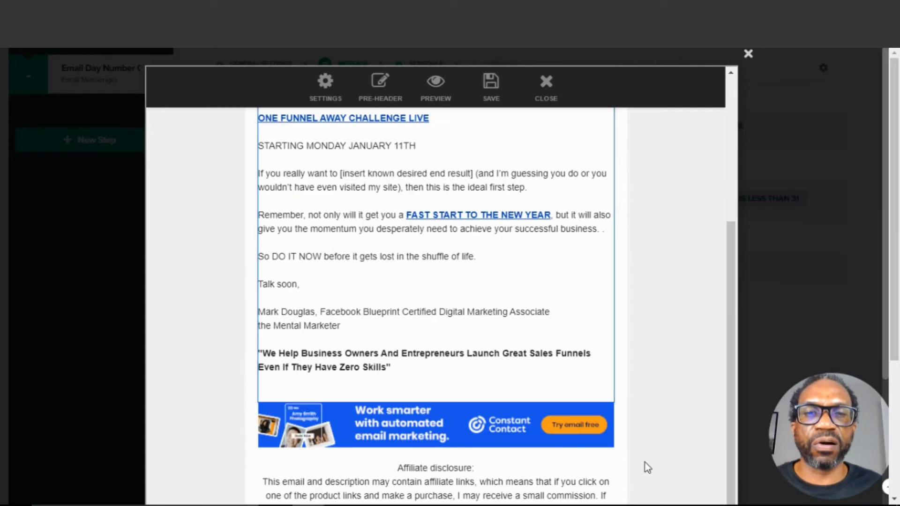
scroll(646, 463, "down", 3)
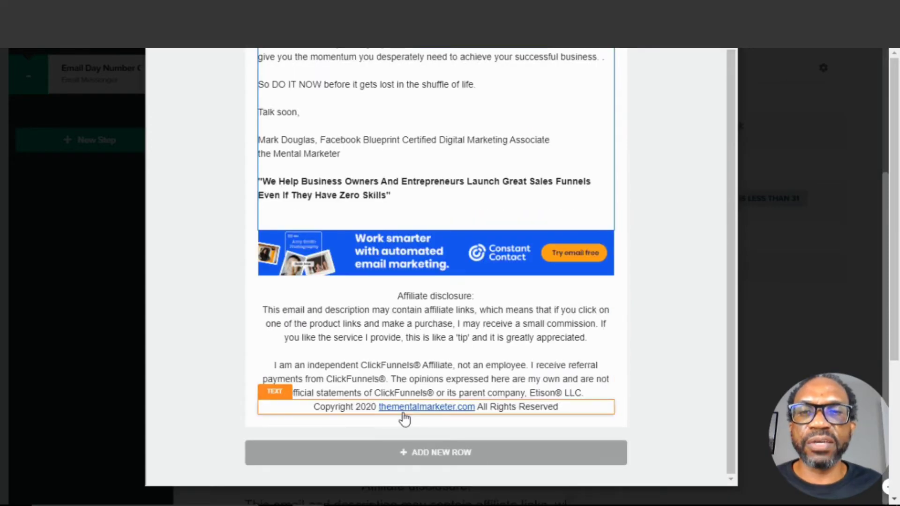
mouse_move(374, 415)
scroll(375, 415, "up", 1)
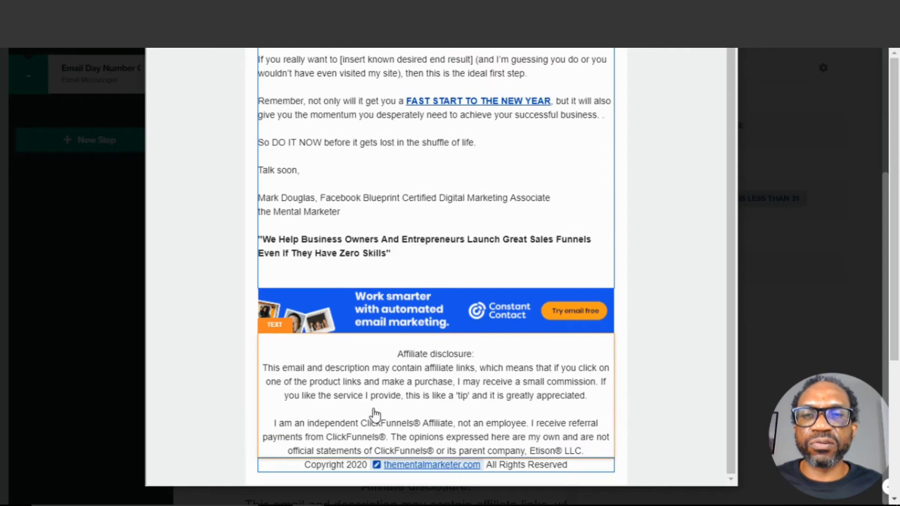
Change the footer copyright year to 2021
left_click(374, 466)
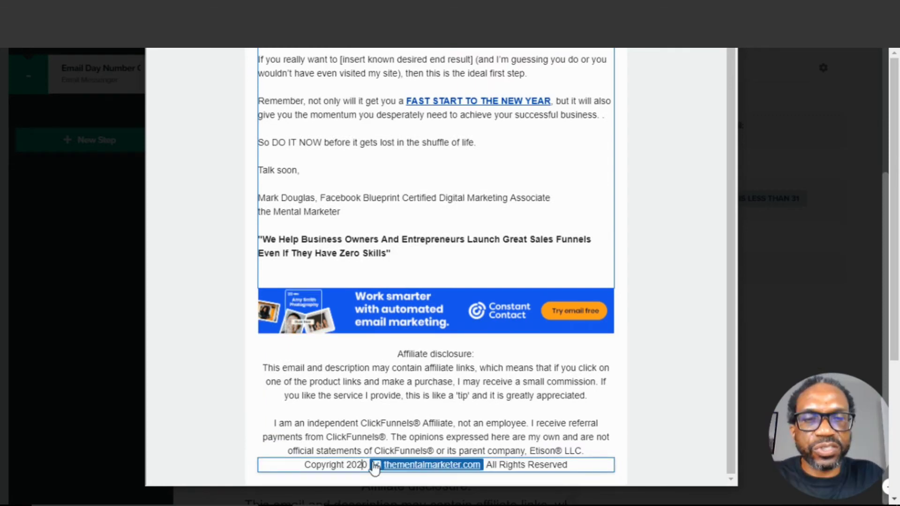
type("1")
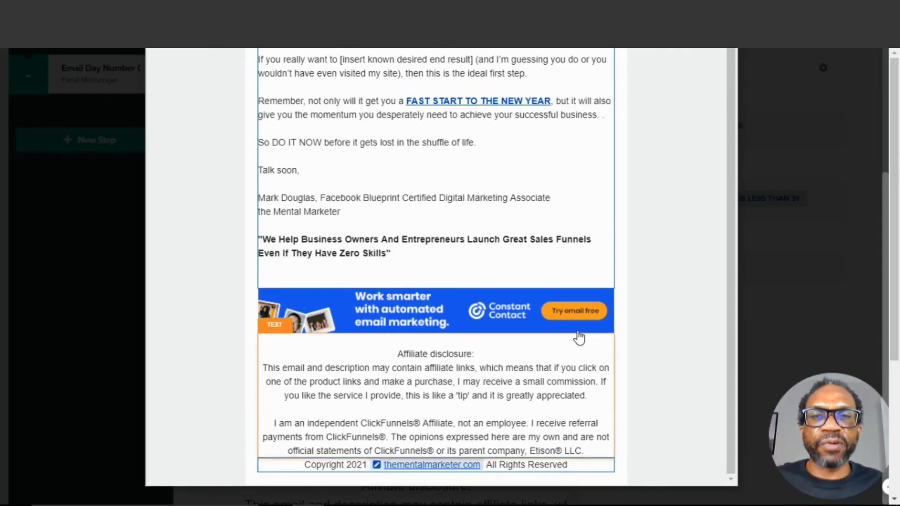
left_click(646, 288)
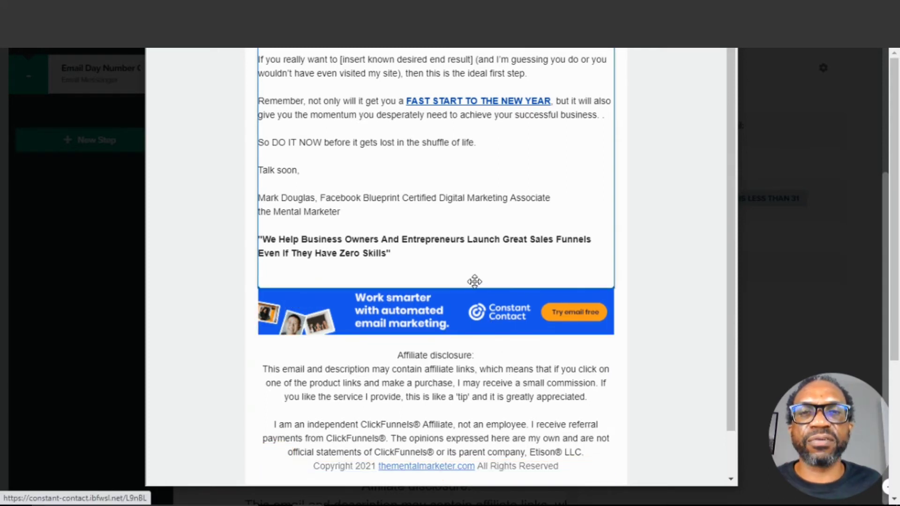
left_click_drag(475, 282, 477, 297)
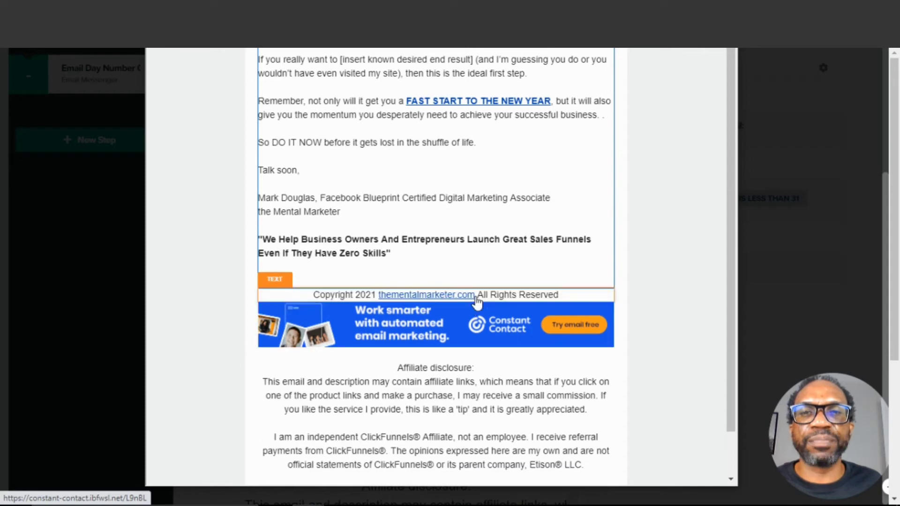
scroll(603, 239, "up", 3)
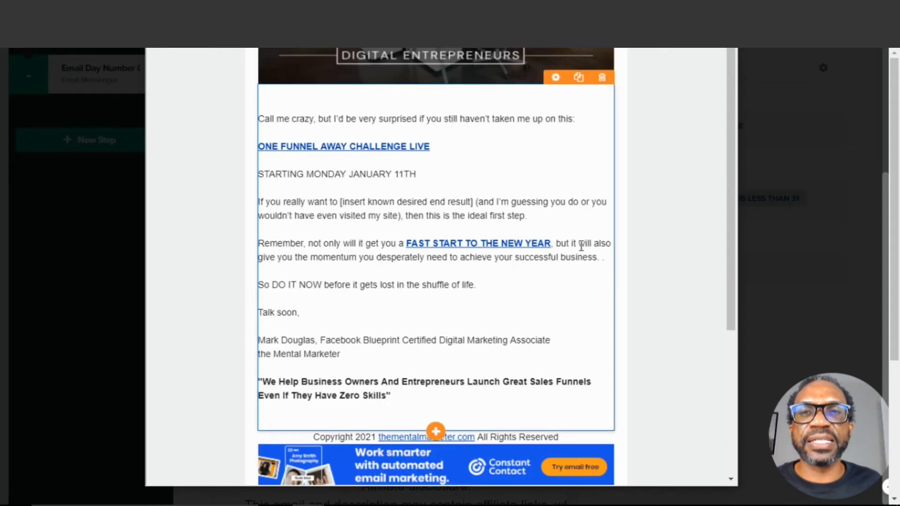
scroll(581, 247, "up", 2)
scroll(581, 246, "down", 2)
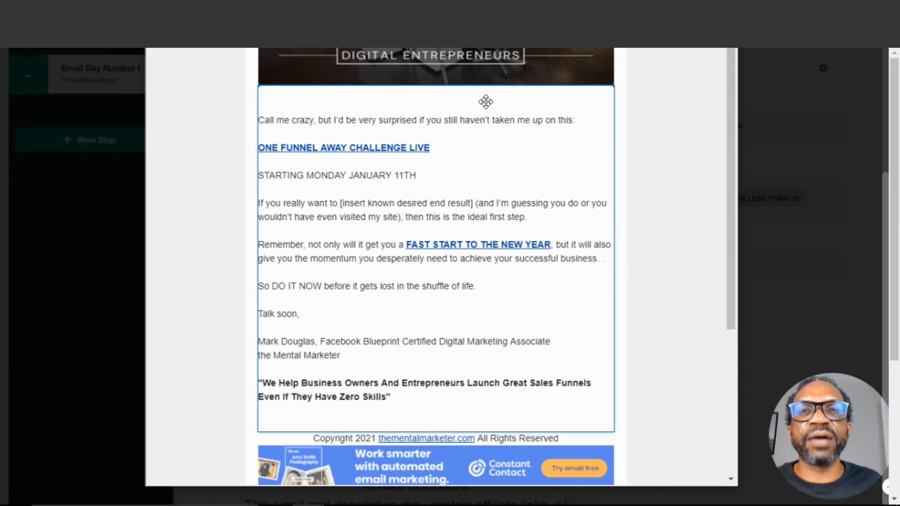
left_click_drag(487, 97, 487, 98)
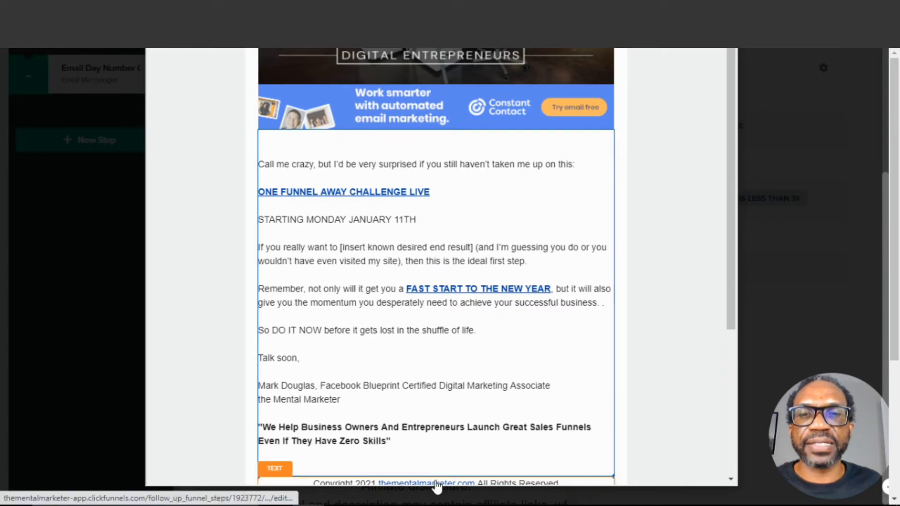
left_click_drag(437, 486, 438, 485)
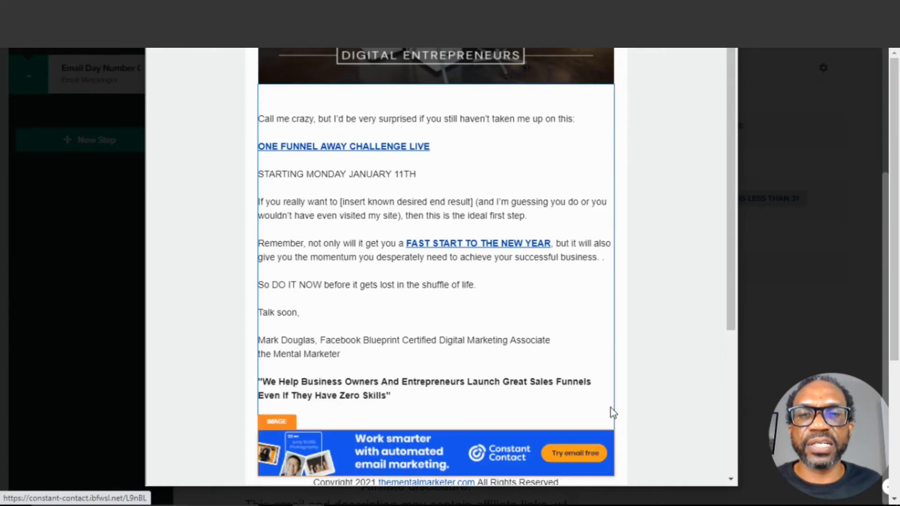
scroll(613, 412, "down", 4)
left_click_drag(394, 284, 399, 422)
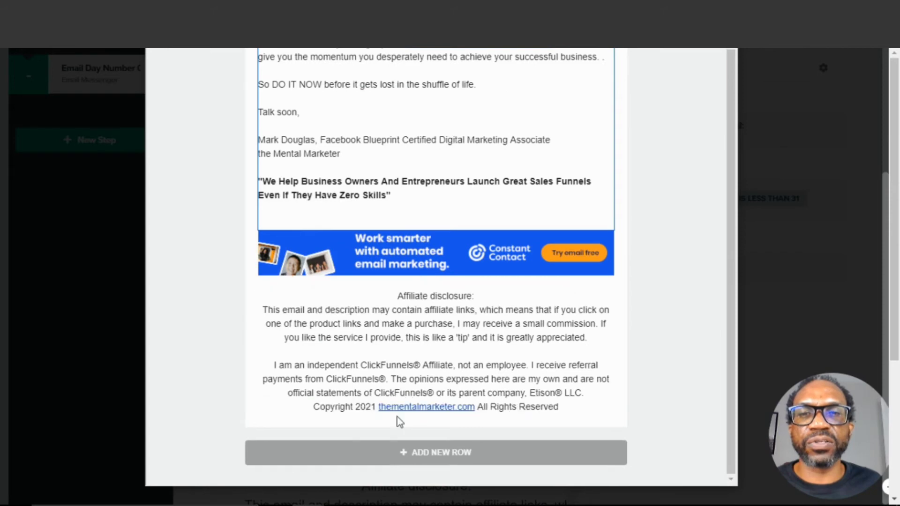
Copy the Welcome Email body text, from the greeting to the closing line, from the Funnel Scripts results
scroll(649, 369, "up", 3)
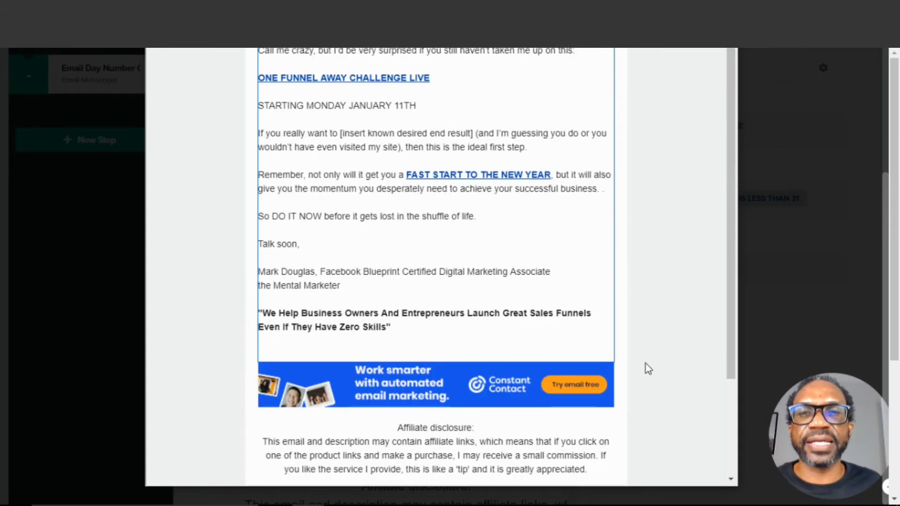
scroll(645, 368, "up", 5)
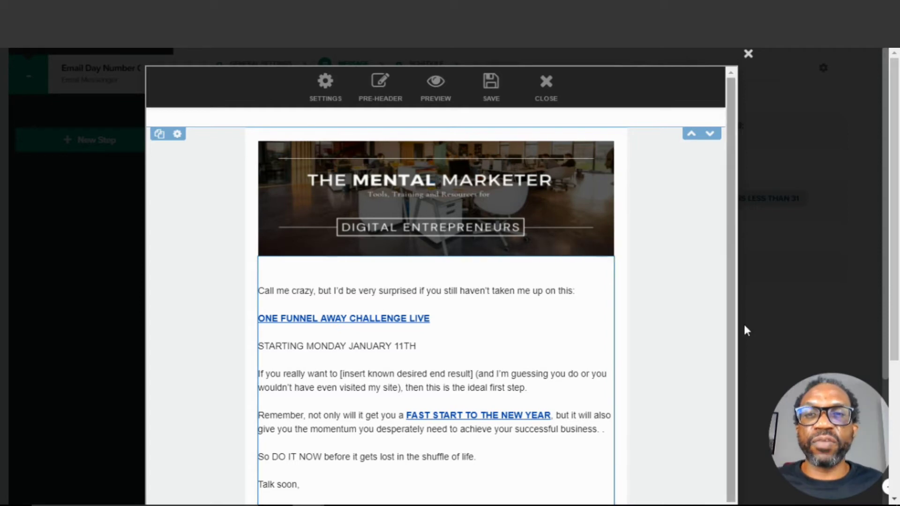
scroll(744, 328, "down", 3)
scroll(661, 278, "down", 4)
scroll(659, 280, "up", 3)
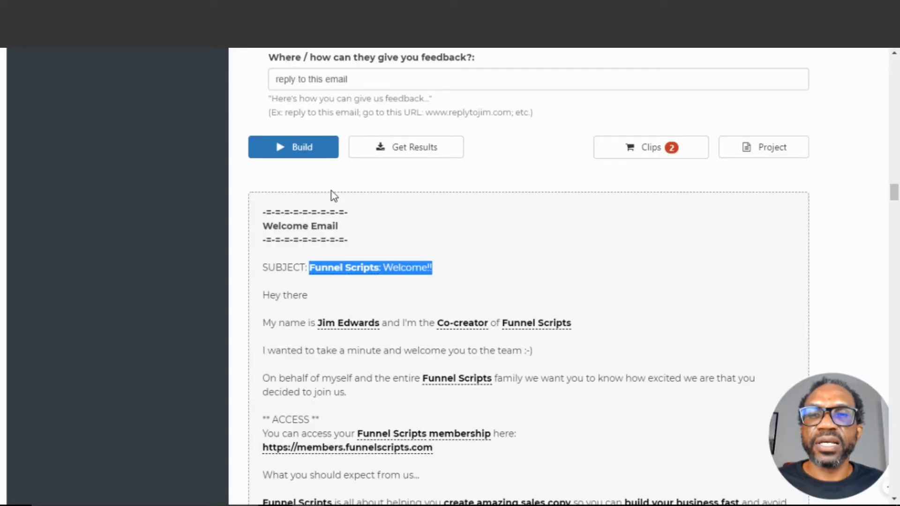
scroll(329, 190, "down", 3)
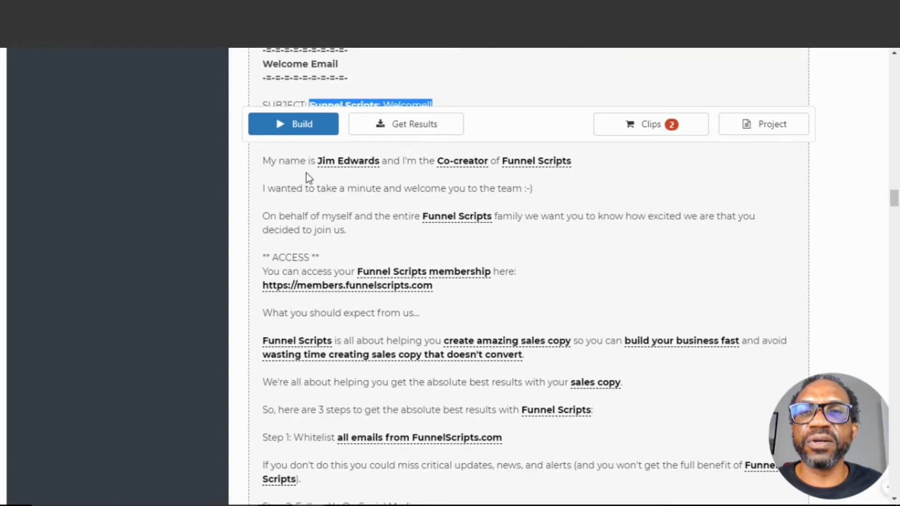
scroll(307, 177, "up", 3)
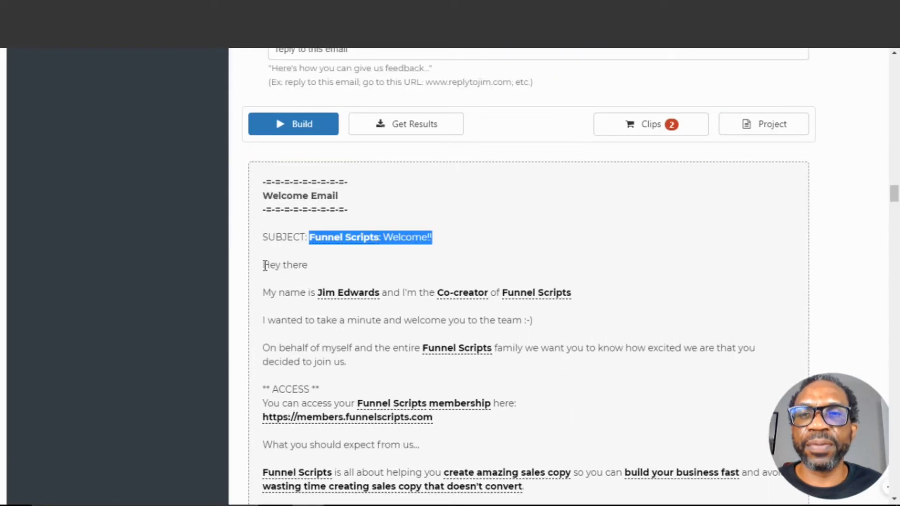
left_click_drag(263, 265, 500, 383)
scroll(418, 438, "down", 3)
scroll(496, 466, "down", 10)
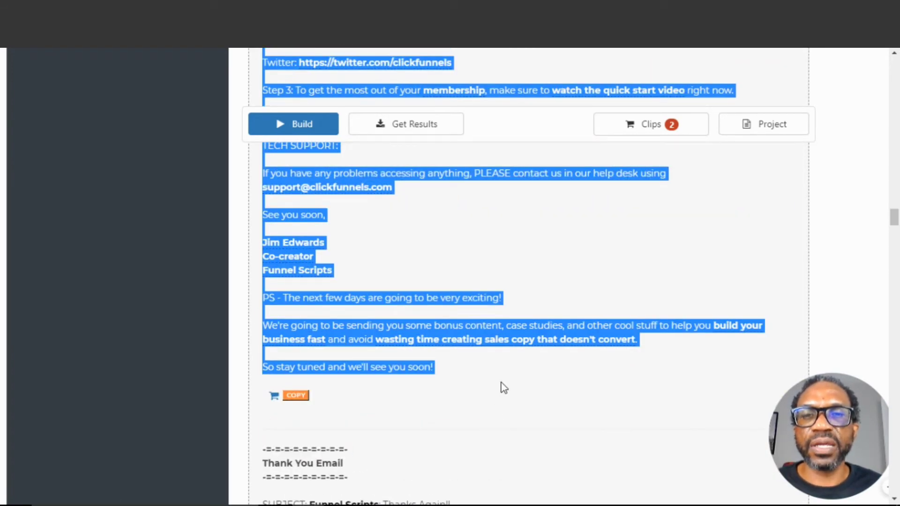
right_click(367, 344)
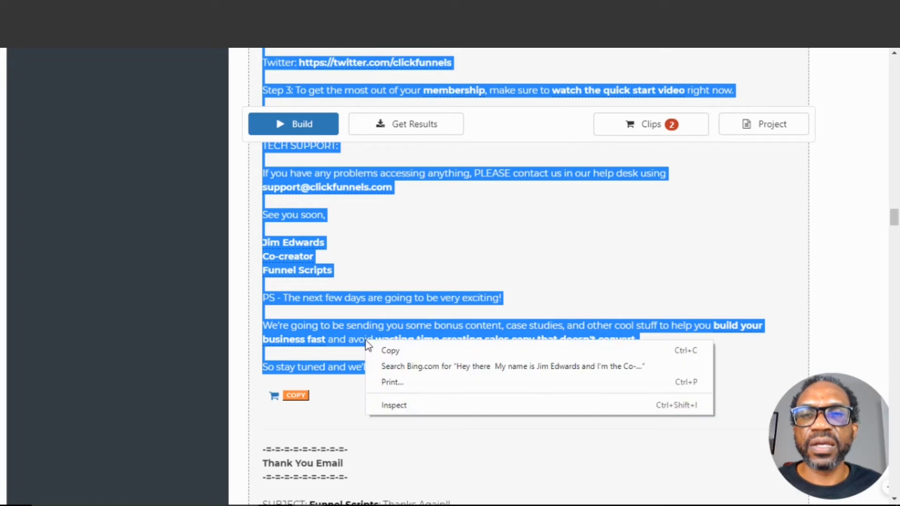
left_click(388, 350)
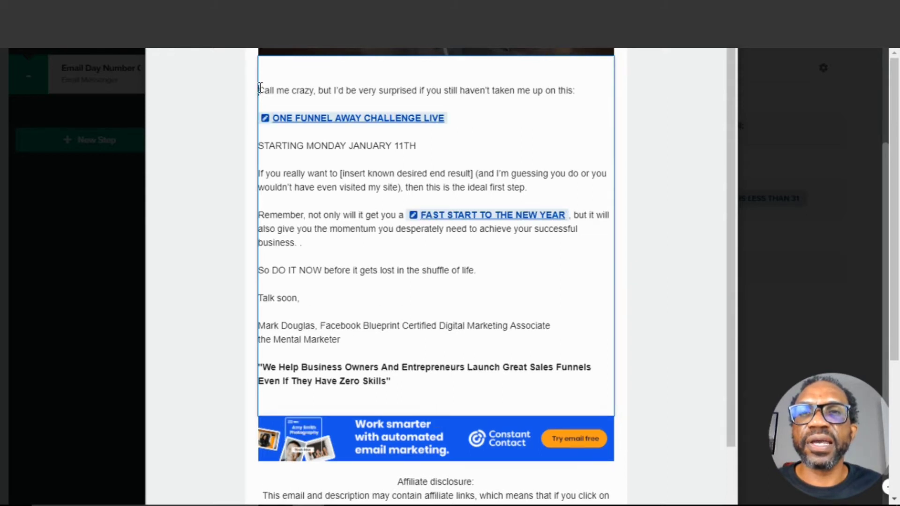
Replace the template body text up to "Talk soon," with the copied welcome email
left_click_drag(260, 89, 418, 301)
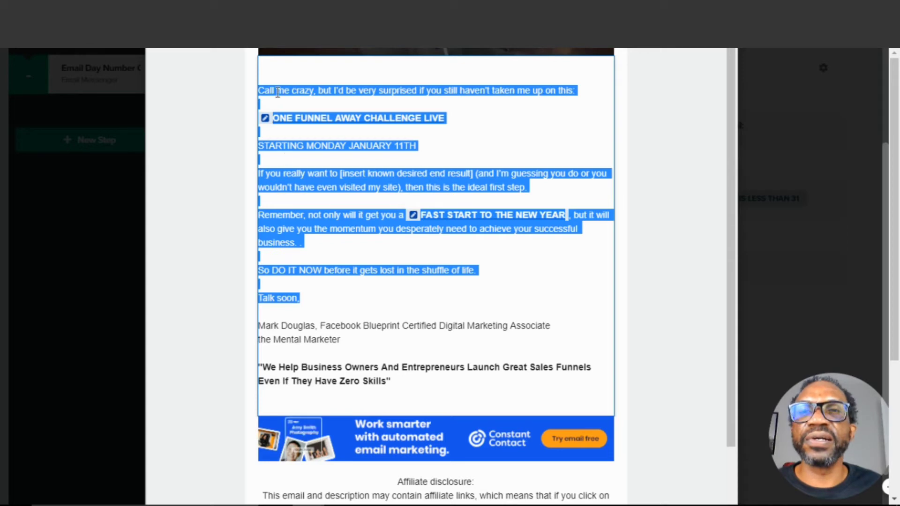
right_click(262, 89)
left_click(308, 116)
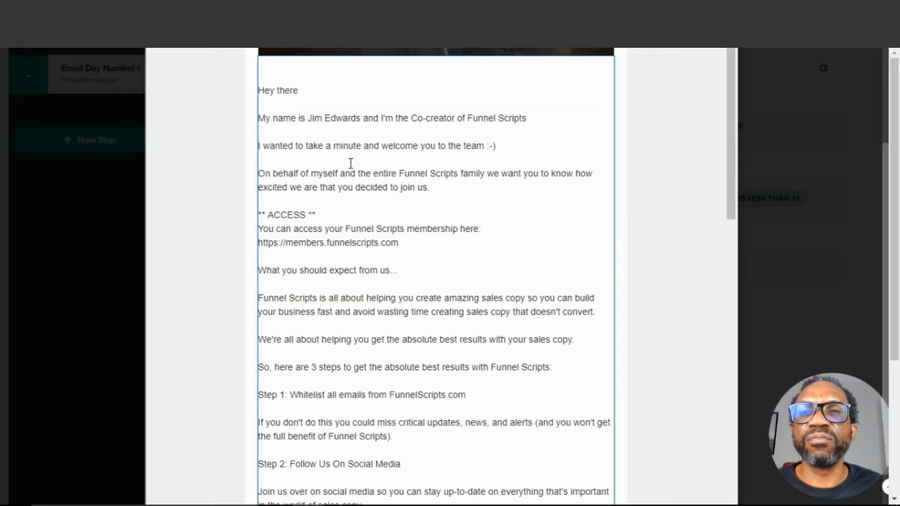
Review the pasted welcome email text throughout the message body
scroll(395, 216, "up", 2)
scroll(395, 216, "up", 3)
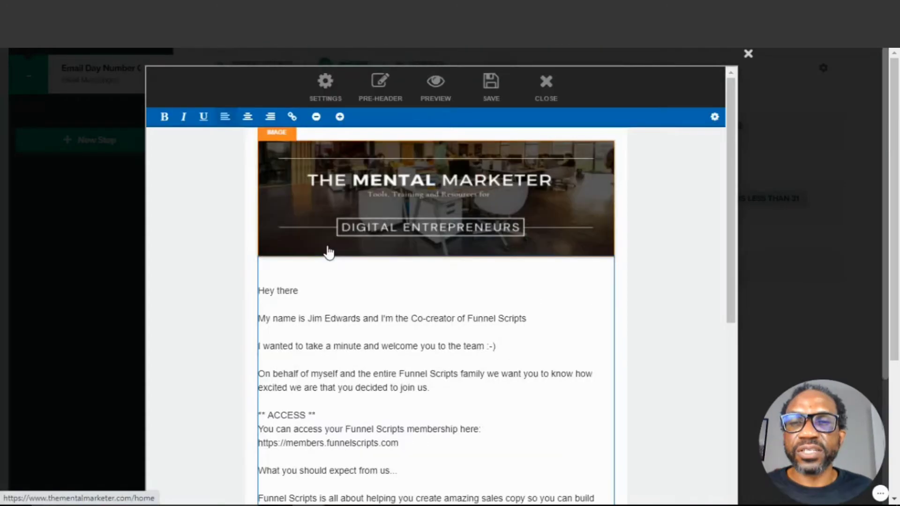
scroll(327, 254, "down", 15)
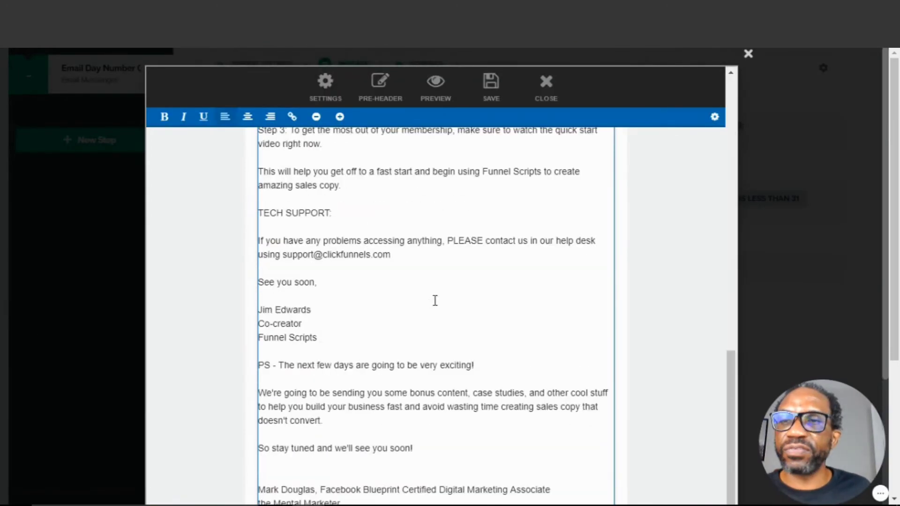
scroll(435, 301, "down", 2)
scroll(434, 299, "up", 10)
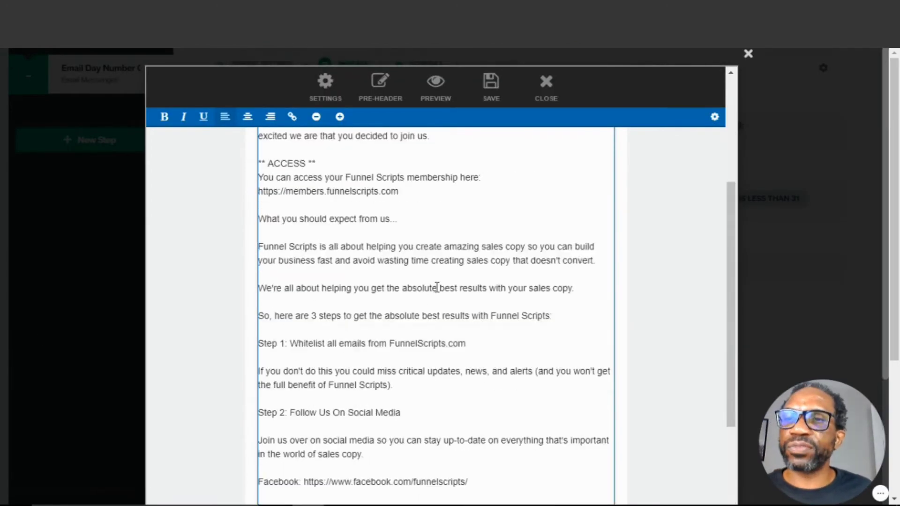
scroll(413, 268, "up", 4)
scroll(302, 260, "up", 4)
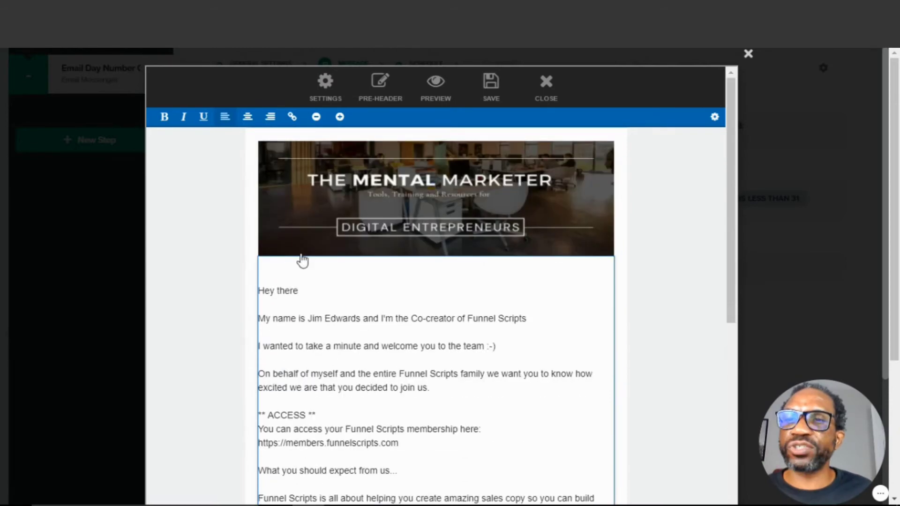
scroll(348, 326, "down", 4)
scroll(349, 327, "down", 8)
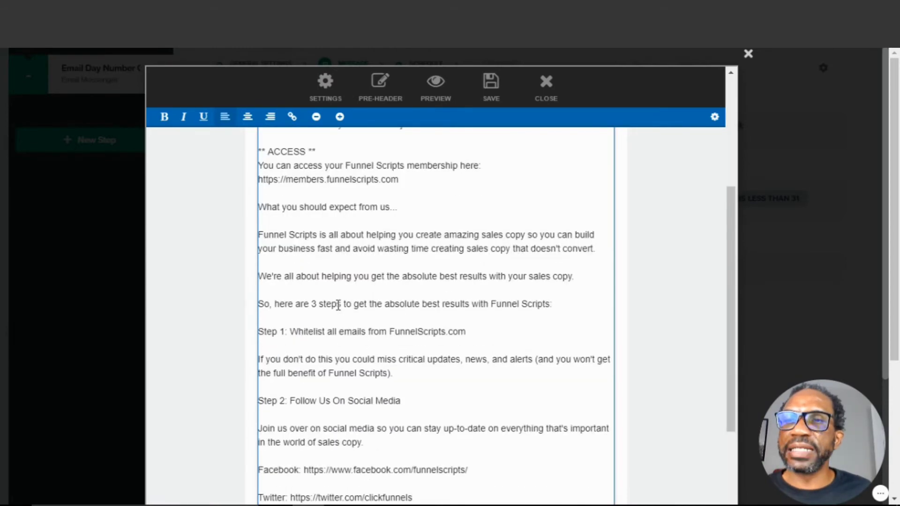
scroll(360, 294, "down", 3)
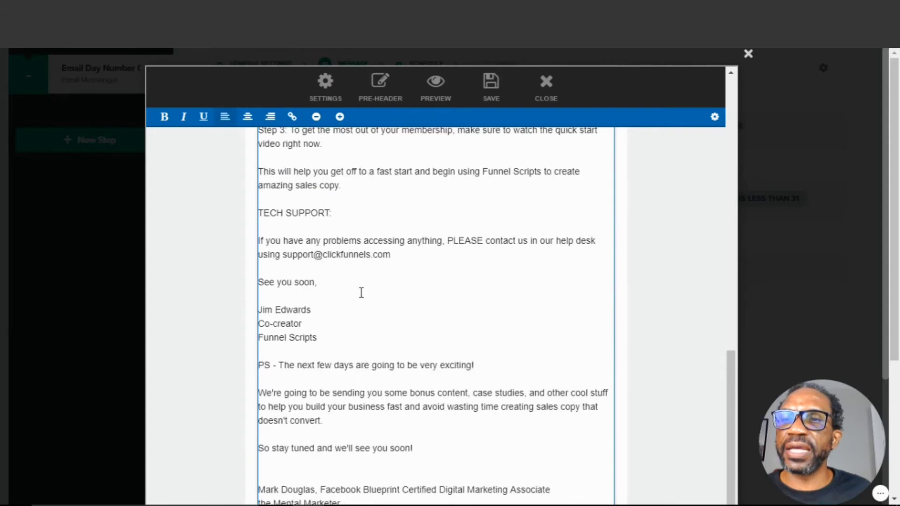
scroll(362, 293, "down", 3)
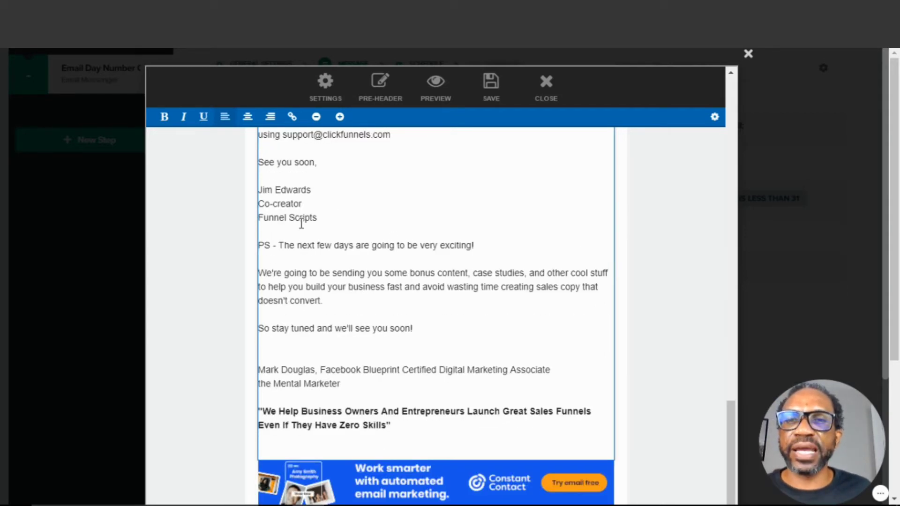
scroll(306, 232, "up", 3)
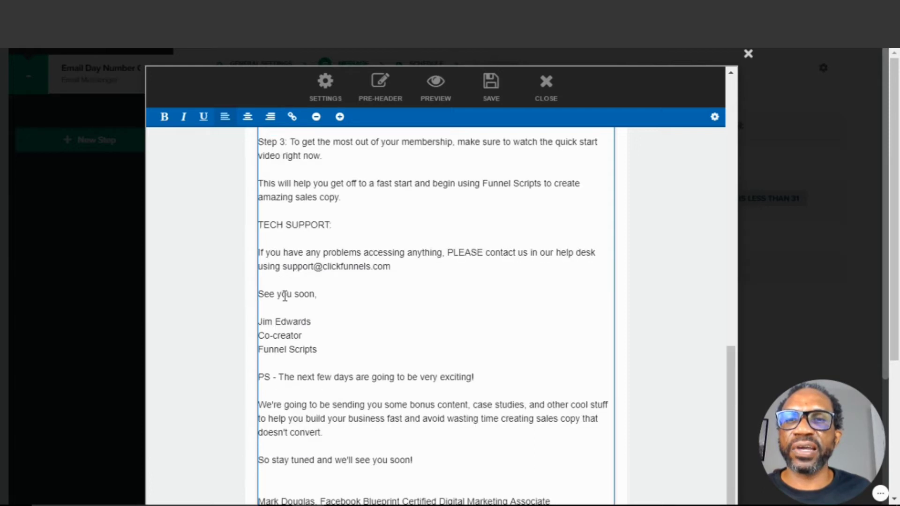
Delete the original author's three-line signature below "See you soon,"
left_click(259, 294)
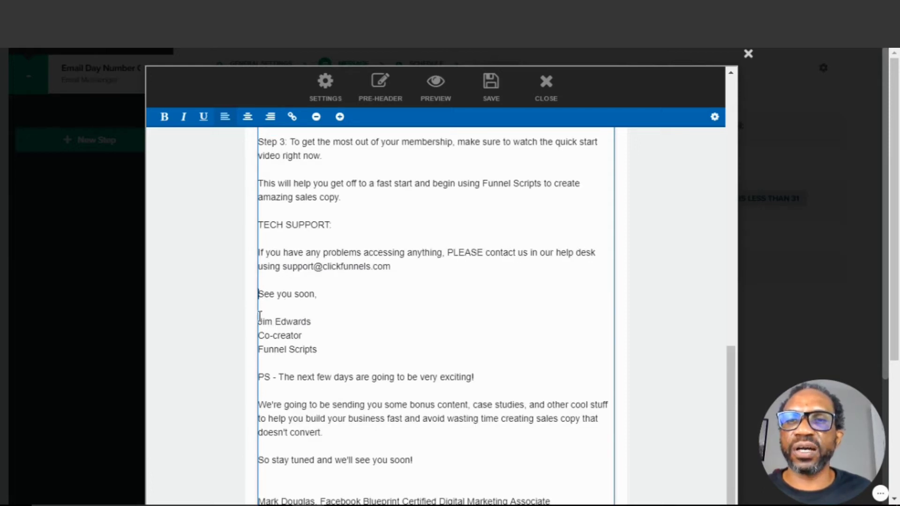
left_click_drag(259, 317, 350, 361)
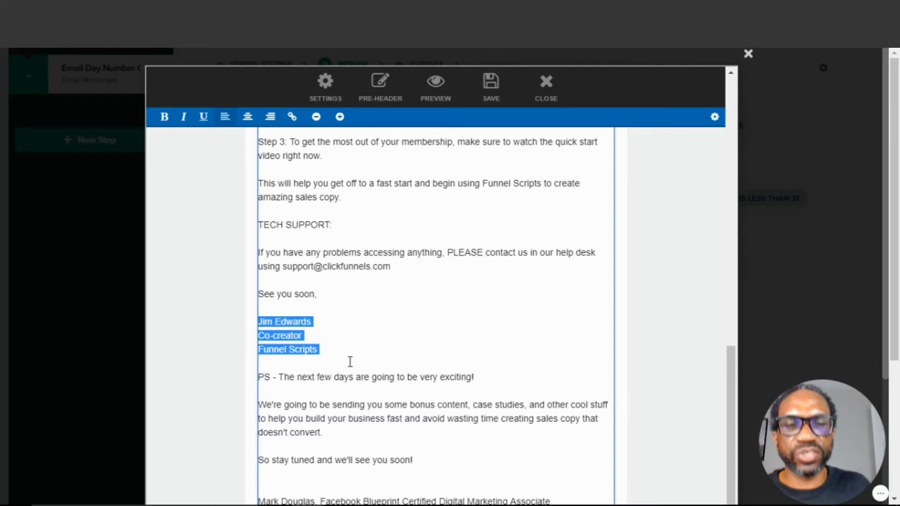
key("BackSpace")
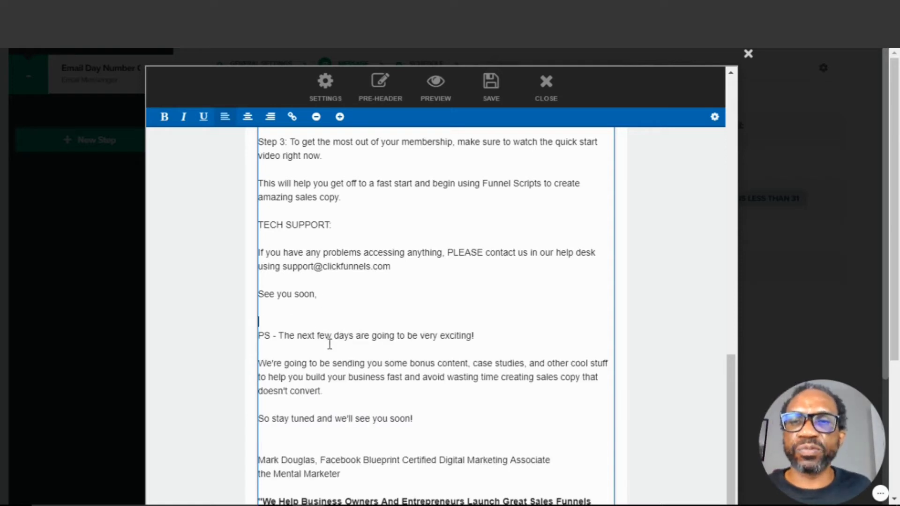
Move the PS paragraphs from above the signature to below the tagline
scroll(329, 344, "down", 2)
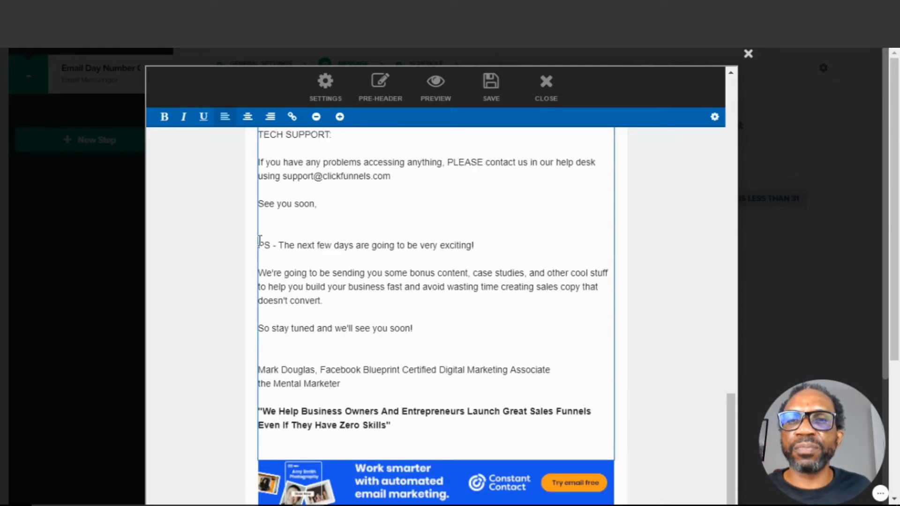
left_click_drag(258, 244, 411, 329)
right_click(271, 247)
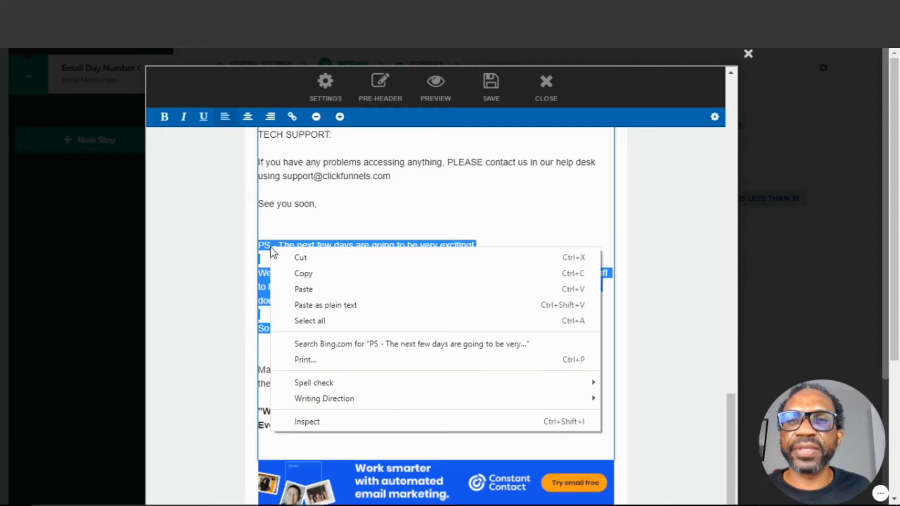
left_click(302, 273)
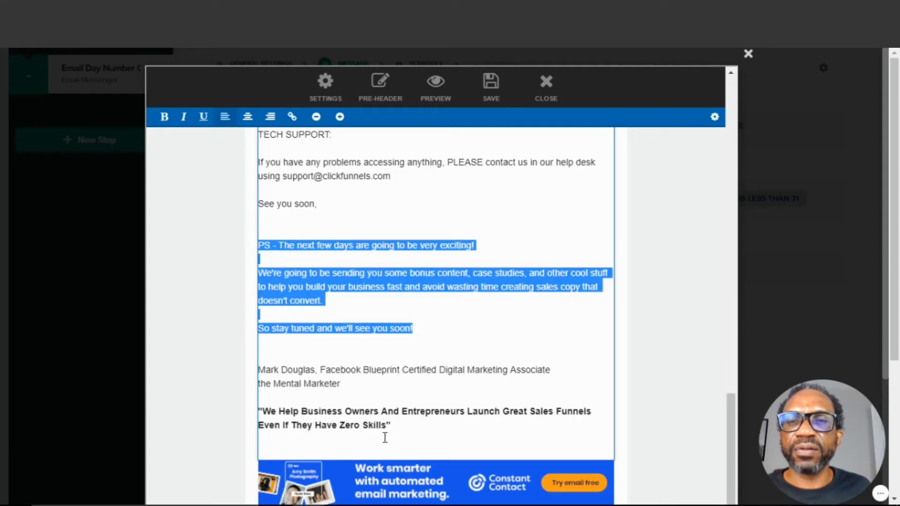
left_click(269, 452)
right_click(269, 453)
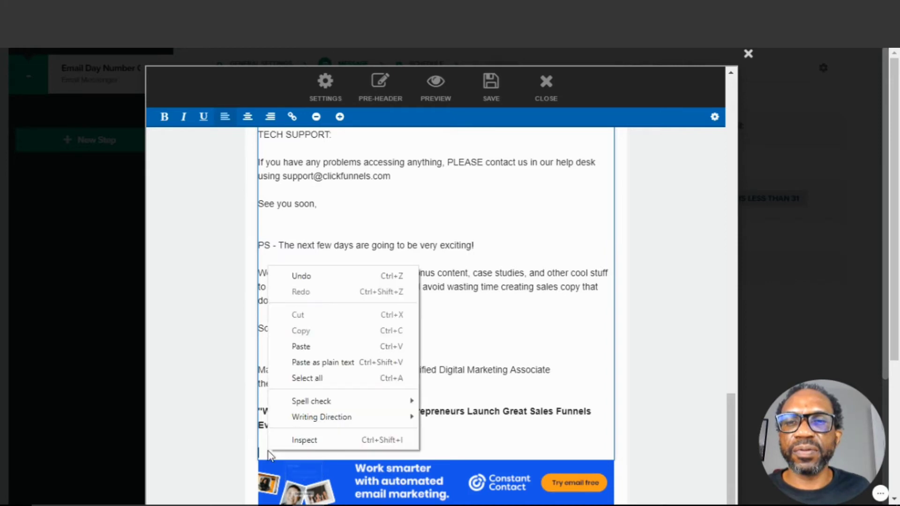
left_click(306, 347)
left_click_drag(258, 245, 438, 327)
key("BackSpace")
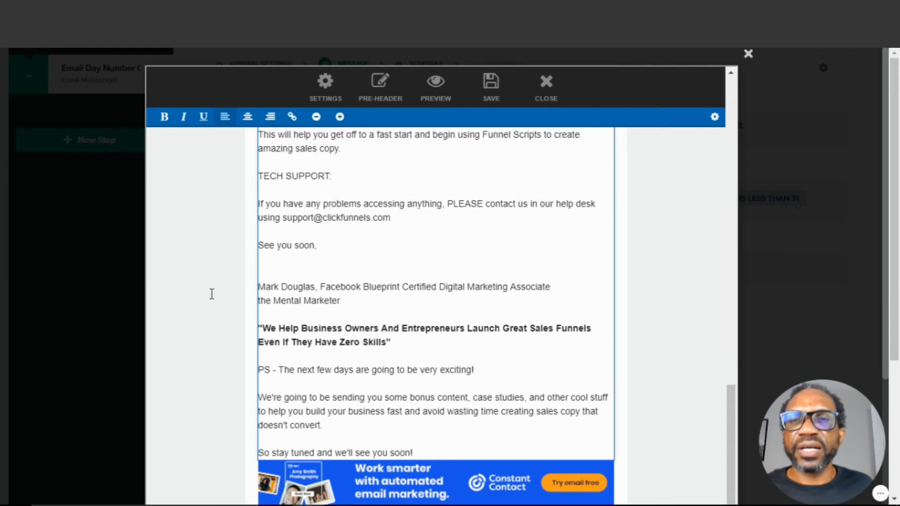
Close the email editor for the welcome message
scroll(396, 281, "up", 10)
scroll(434, 224, "up", 3)
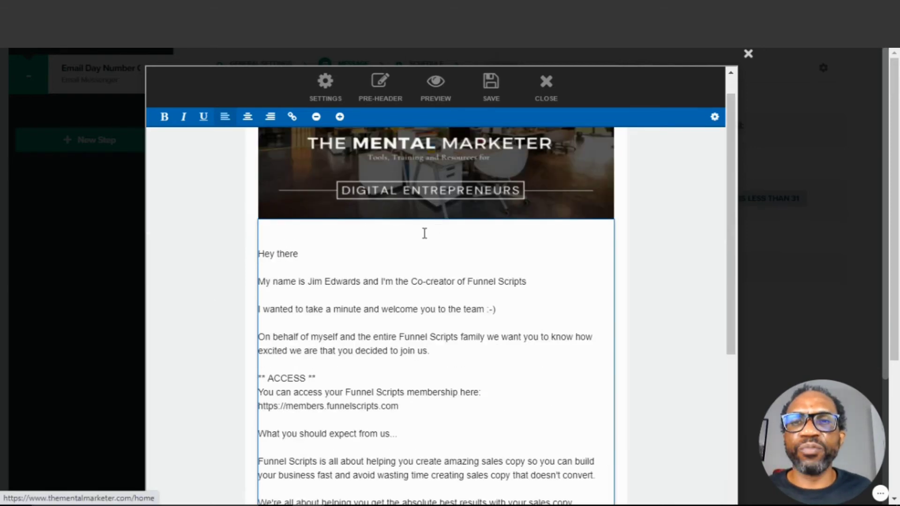
scroll(424, 234, "up", 1)
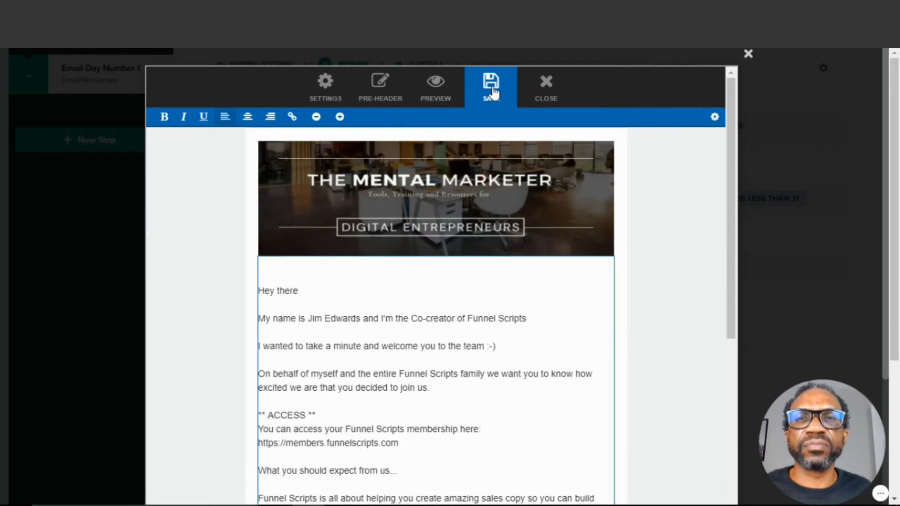
left_click(546, 87)
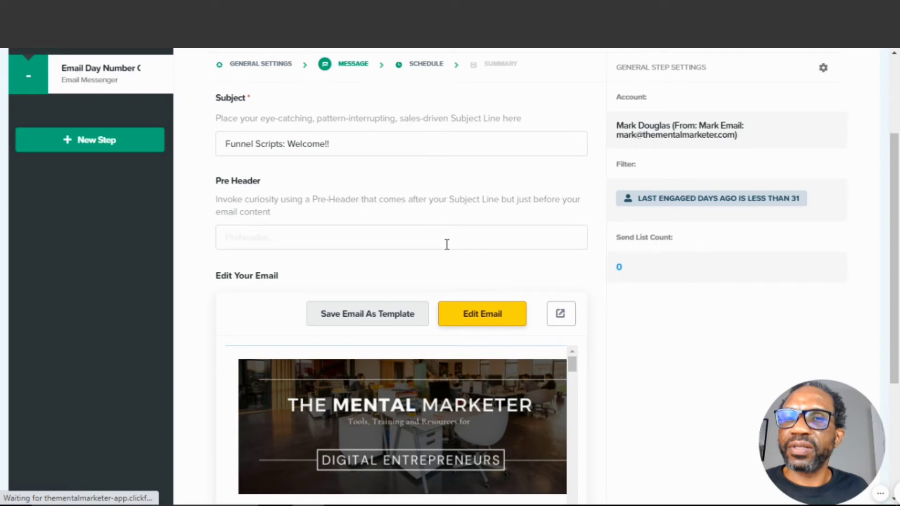
Review the schedule settings with the trigger at 0 hours and continue to review the step for sending
scroll(447, 245, "down", 1)
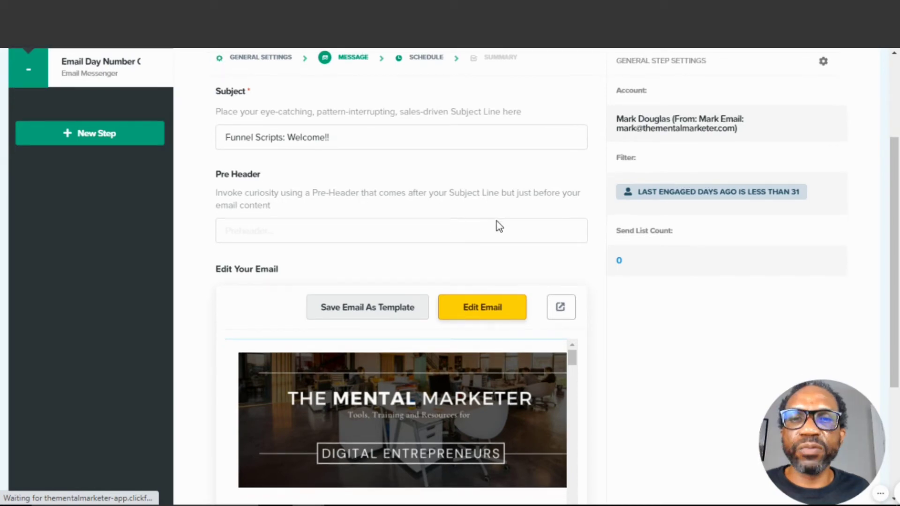
scroll(511, 234, "down", 1)
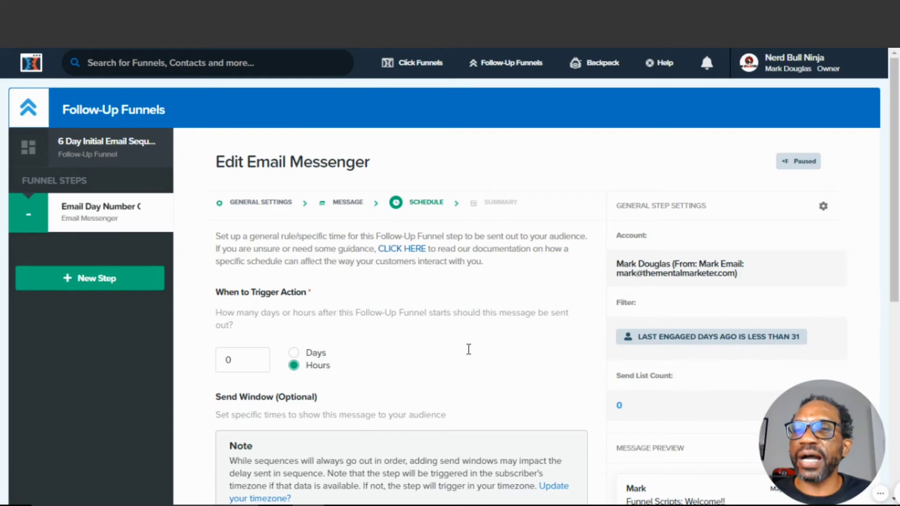
scroll(469, 350, "down", 5)
scroll(458, 293, "up", 3)
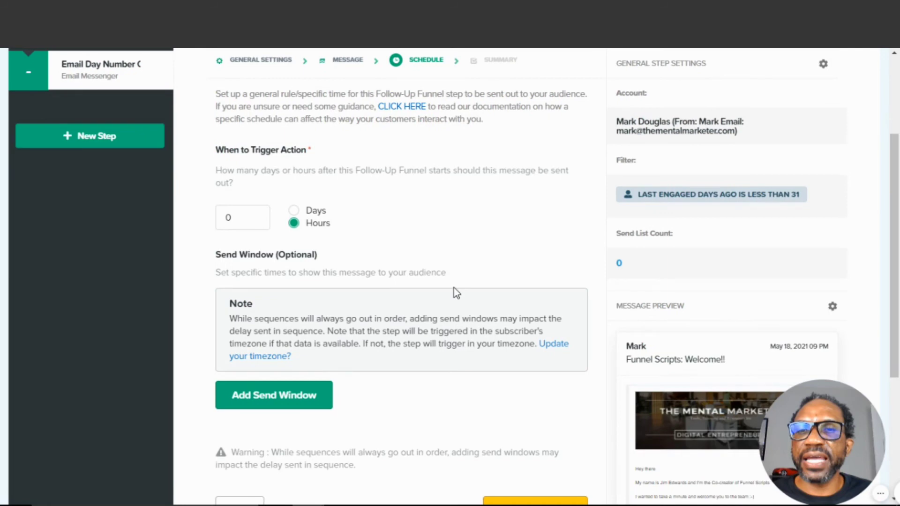
scroll(454, 288, "down", 5)
scroll(396, 237, "up", 3)
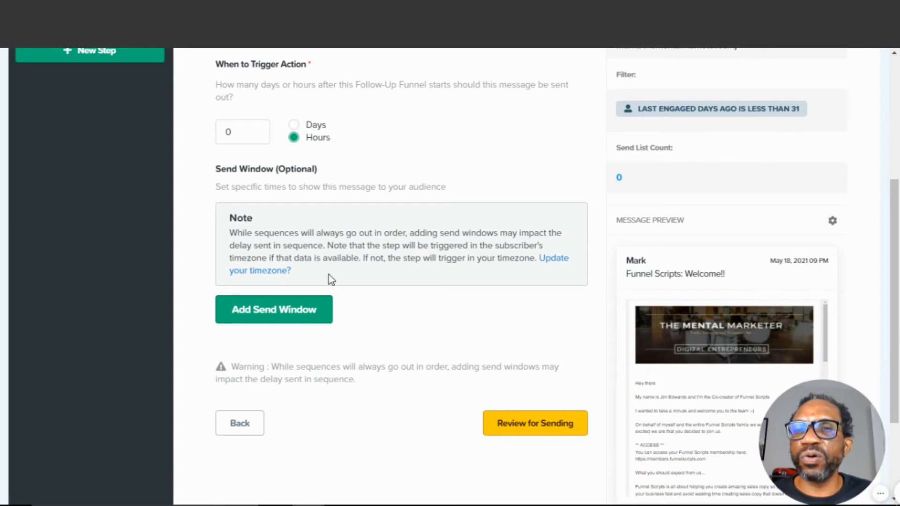
scroll(328, 275, "down", 3)
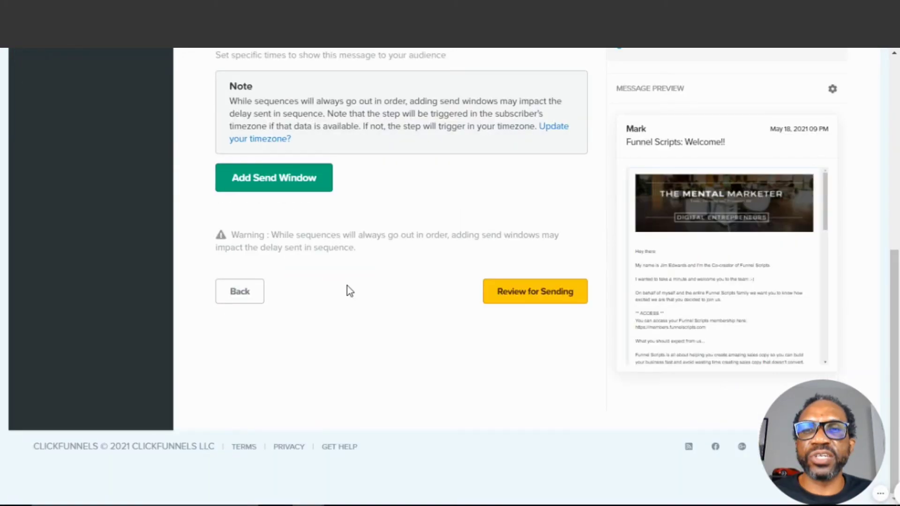
scroll(349, 282, "up", 6)
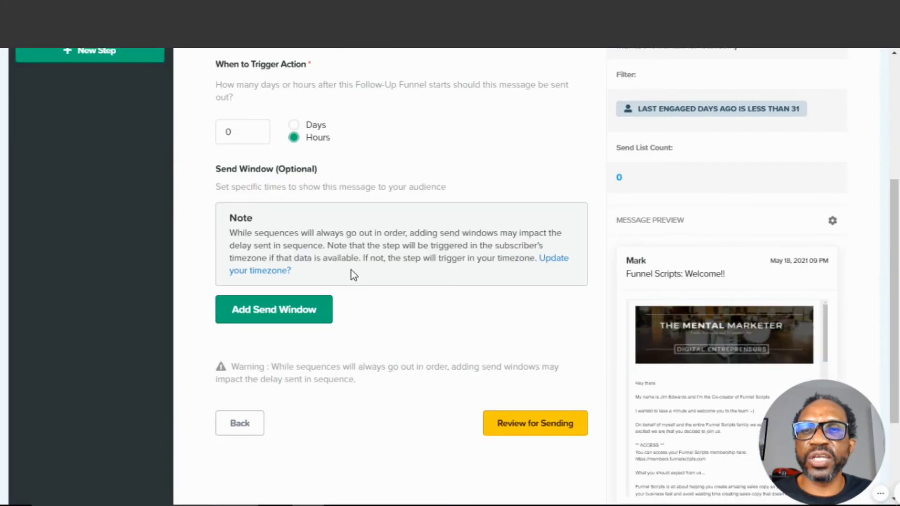
scroll(369, 312, "down", 3)
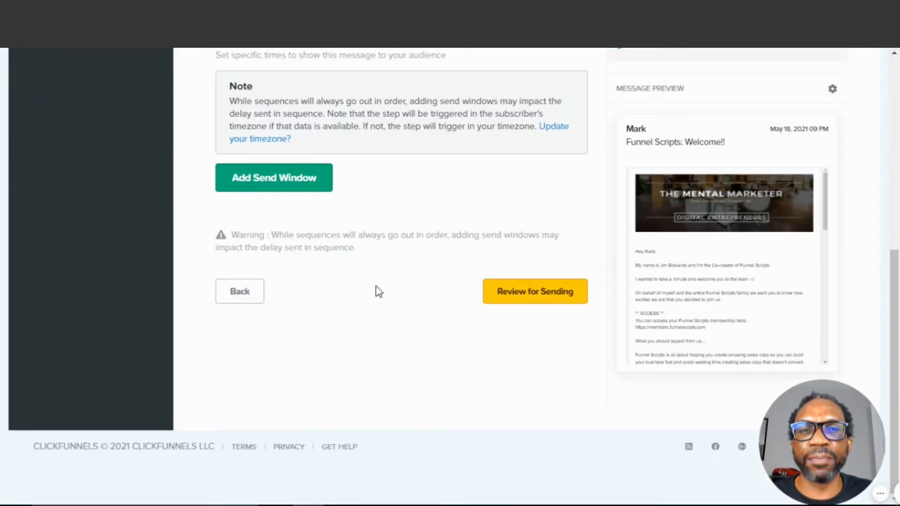
scroll(379, 292, "up", 3)
scroll(379, 292, "down", 3)
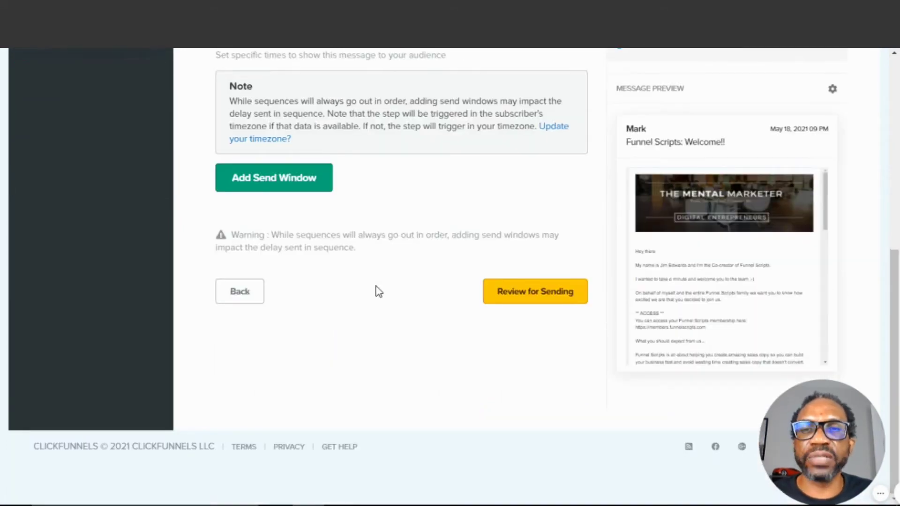
left_click(523, 296)
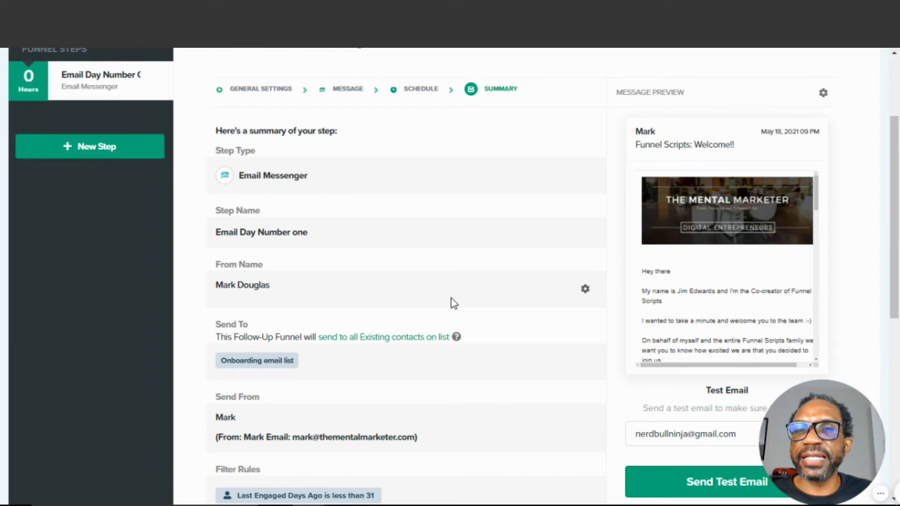
Check the step summary and make the Email Day Number one step live, confirming the prompt
scroll(458, 290, "down", 5)
scroll(461, 289, "down", 3)
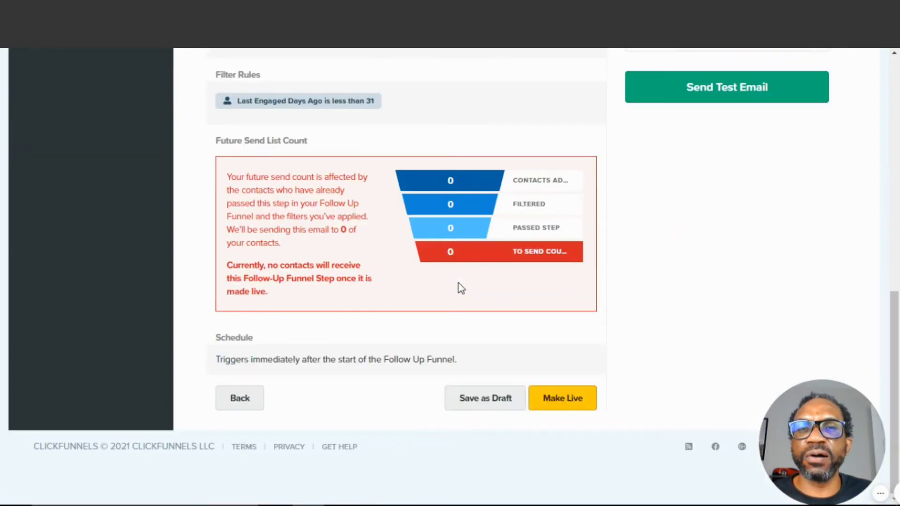
scroll(458, 288, "up", 3)
scroll(443, 287, "down", 3)
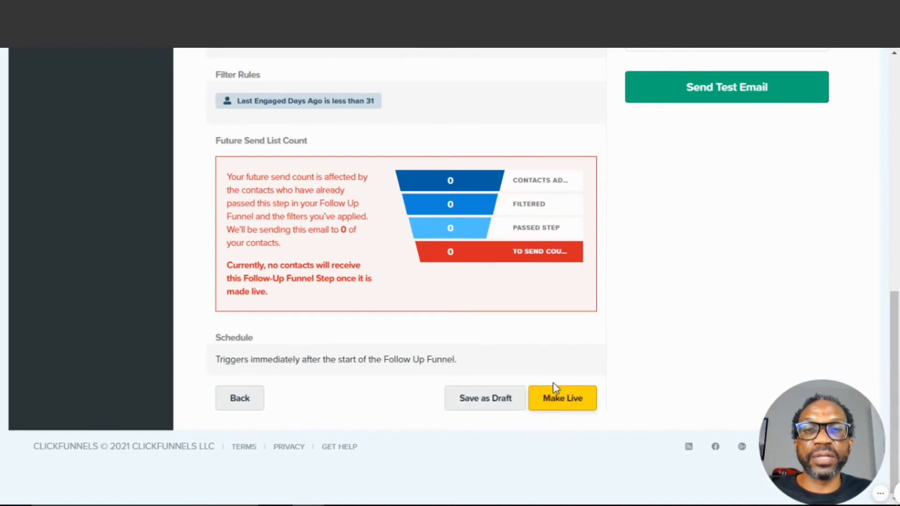
scroll(546, 371, "up", 1)
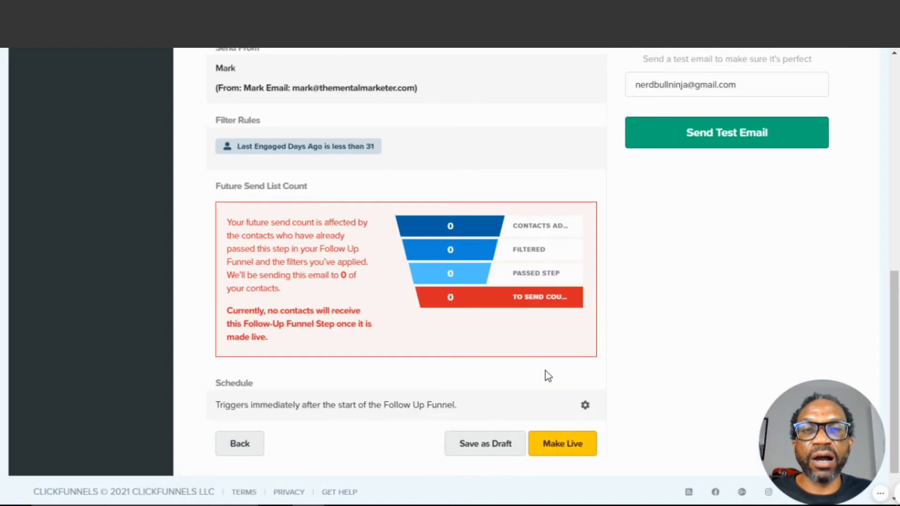
scroll(548, 375, "up", 2)
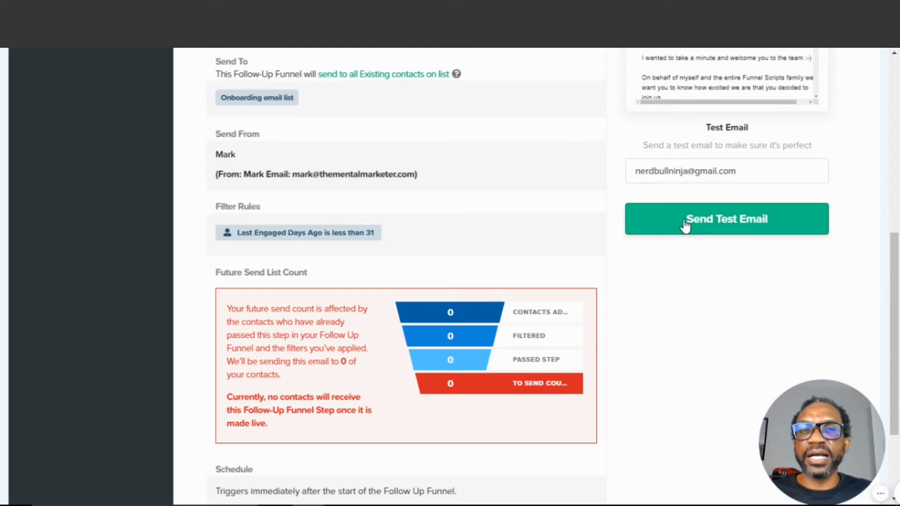
scroll(535, 193, "up", 6)
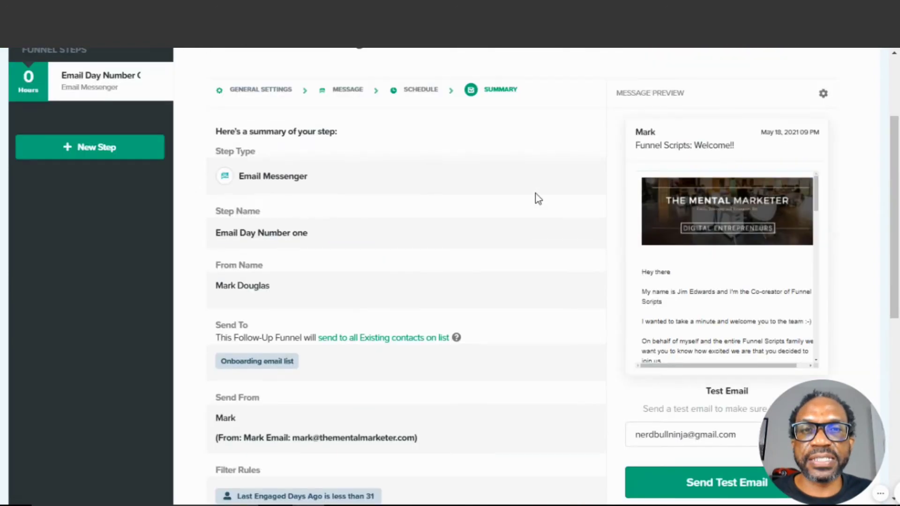
scroll(513, 215, "down", 2)
scroll(512, 215, "up", 5)
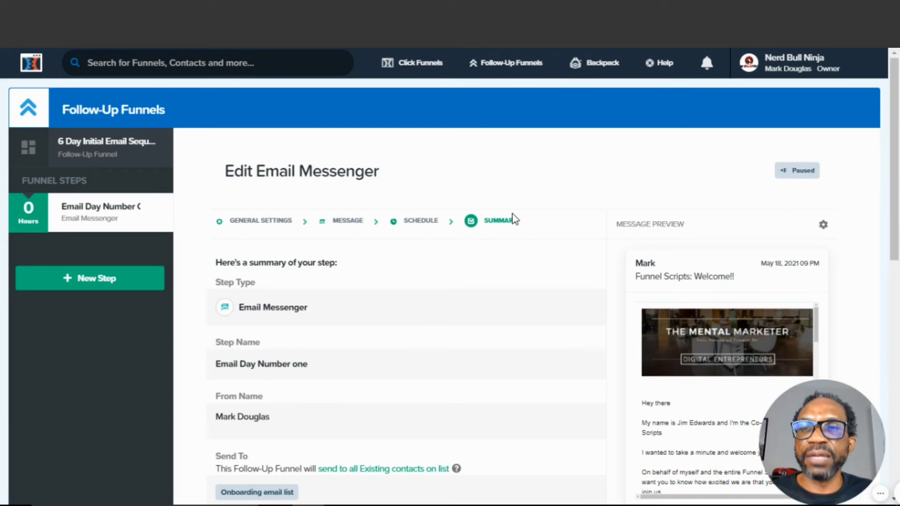
scroll(514, 230, "down", 13)
left_click(549, 394)
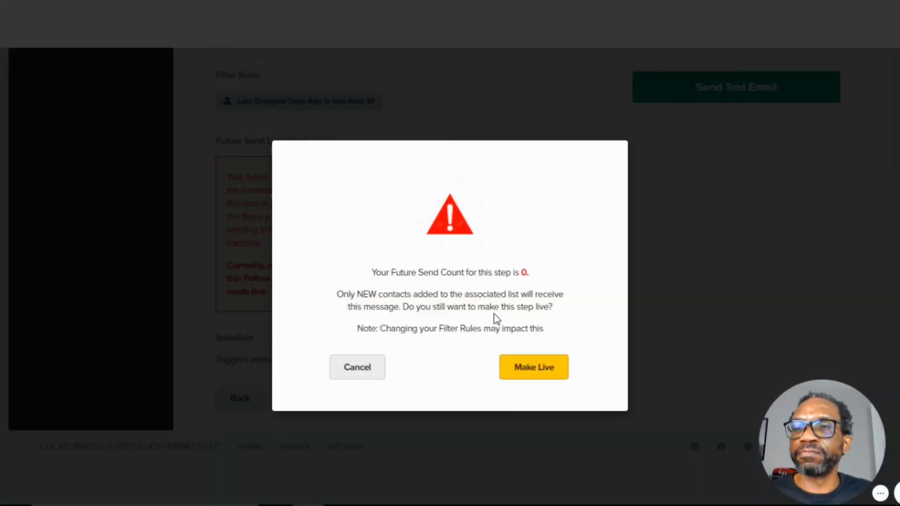
left_click(517, 372)
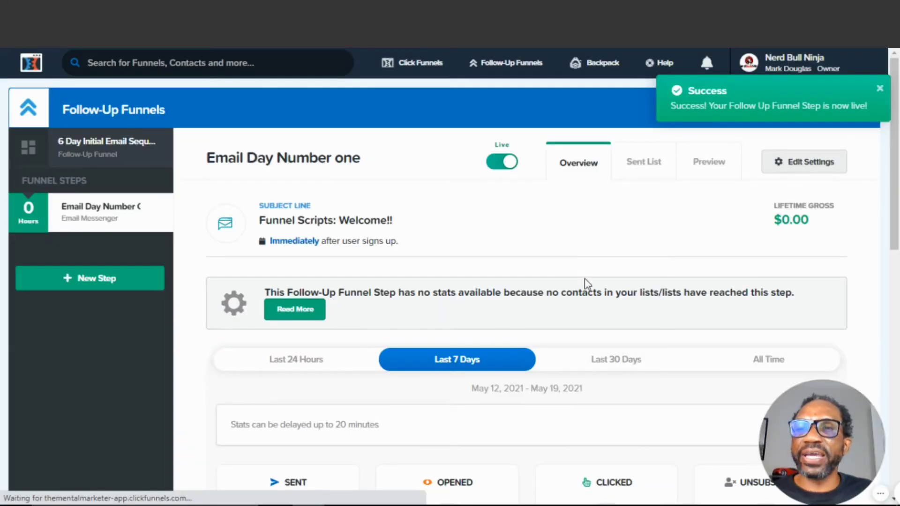
Add a new Email Messenger step named Email 2 to the follow-up funnel
scroll(587, 281, "down", 1)
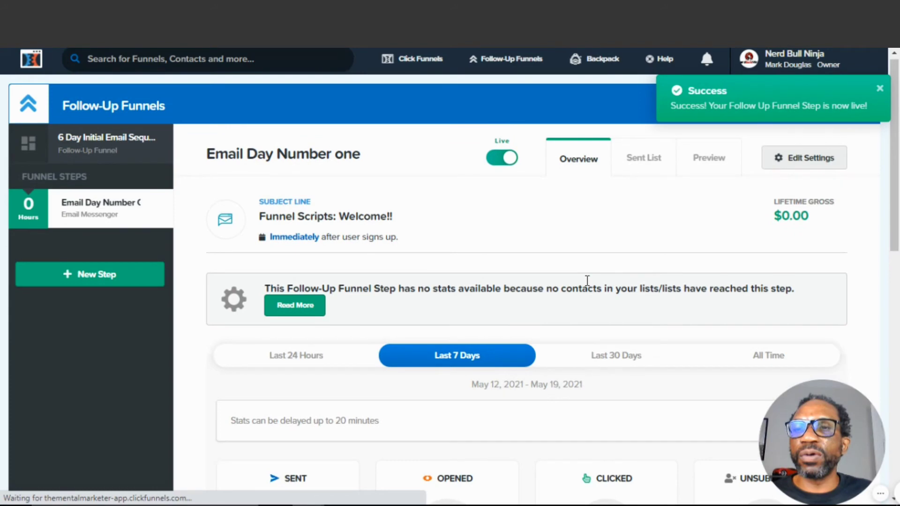
scroll(587, 281, "down", 5)
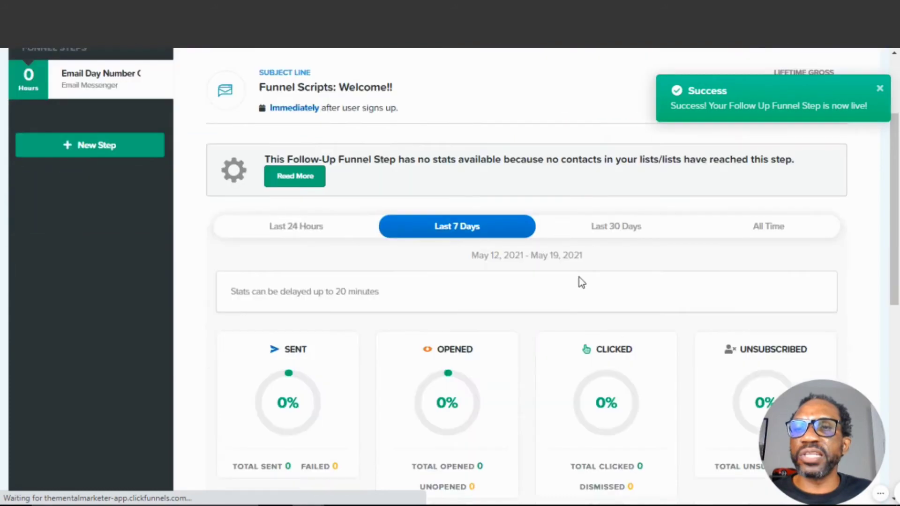
scroll(475, 262, "up", 6)
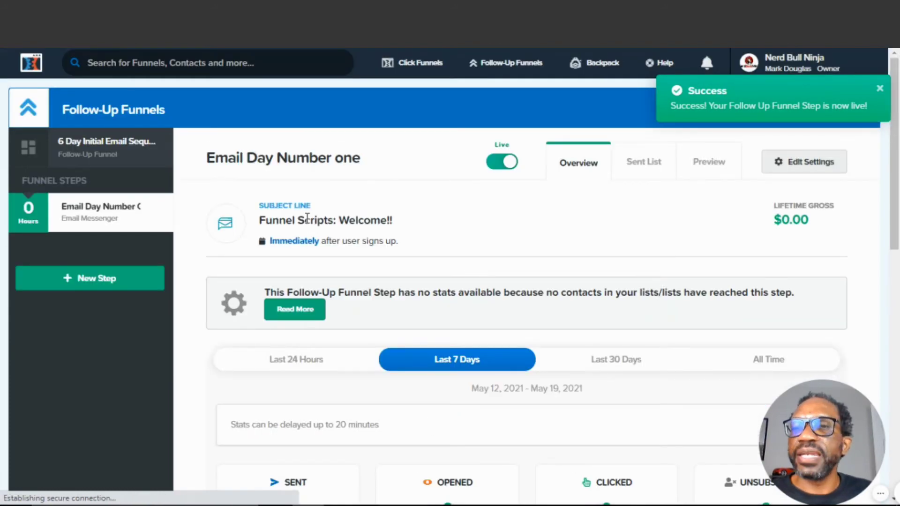
left_click(103, 290)
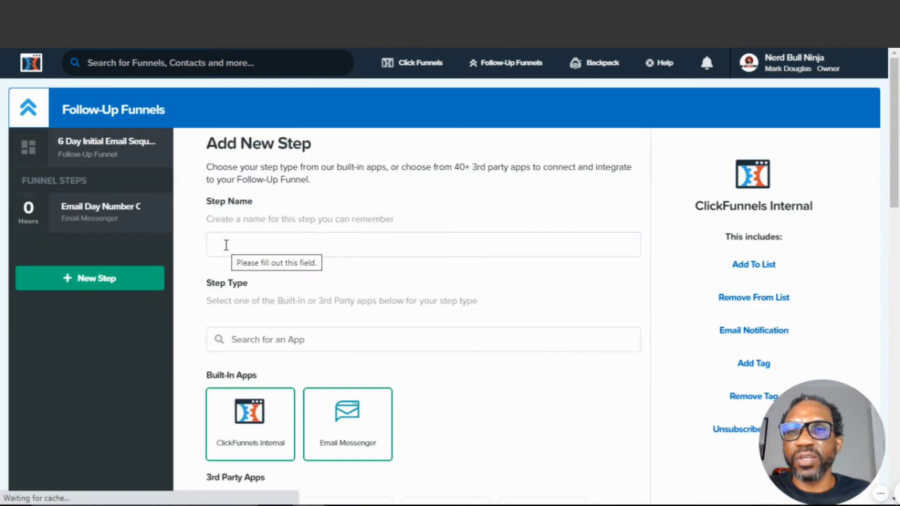
left_click(225, 245)
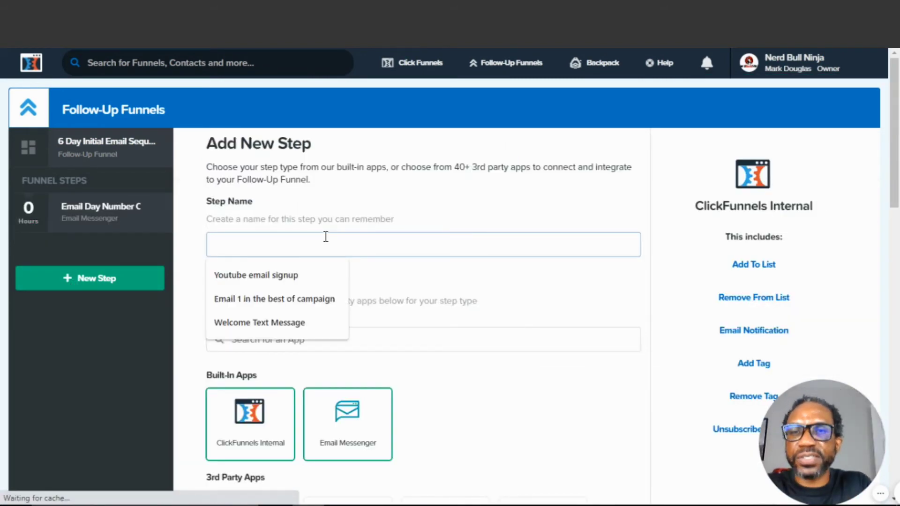
type("Email")
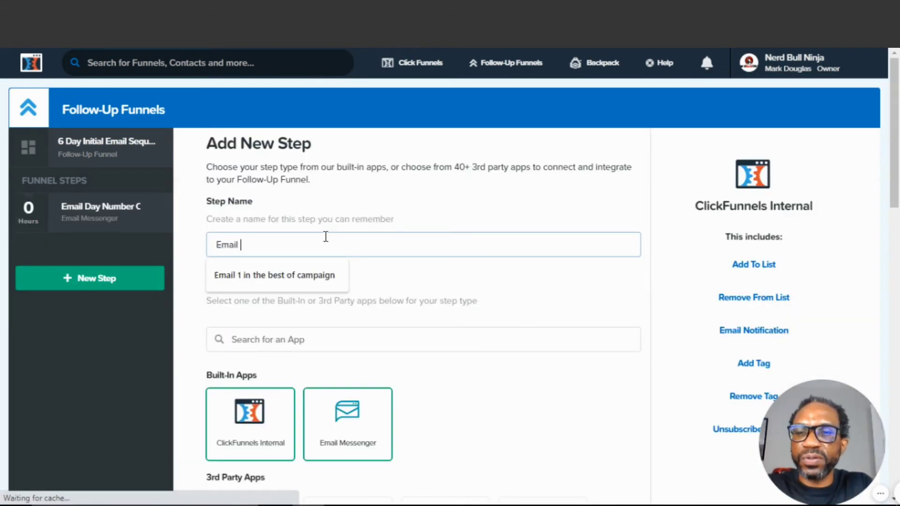
type(" 2")
left_click(348, 422)
scroll(358, 269, "down", 3)
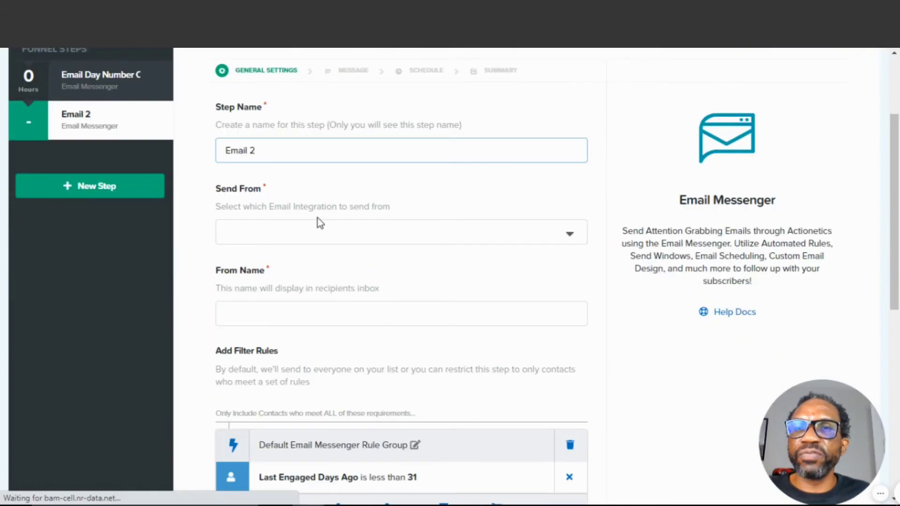
Choose the Mental Marketer sending account, enter the sender's full name as From Name, and proceed to the message settings
left_click(248, 233)
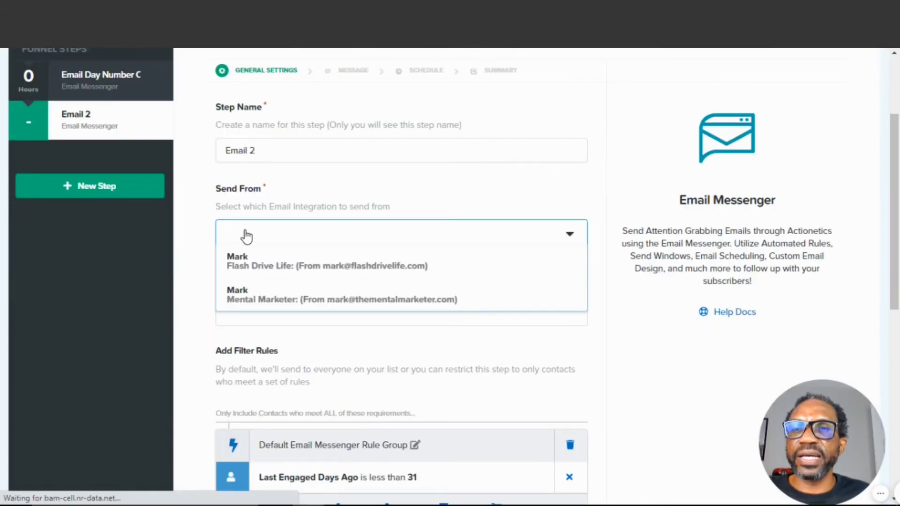
left_click(243, 298)
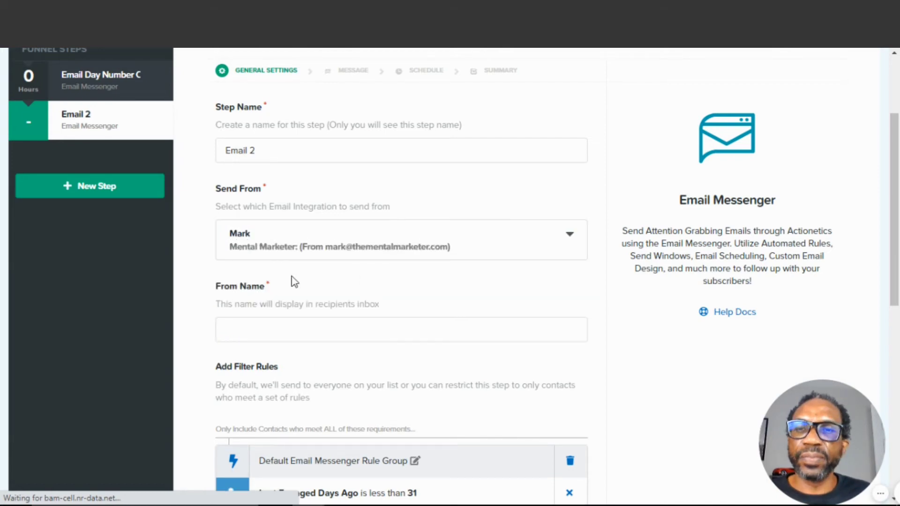
scroll(291, 277, "down", 3)
left_click(247, 202)
type("Mark Douglas")
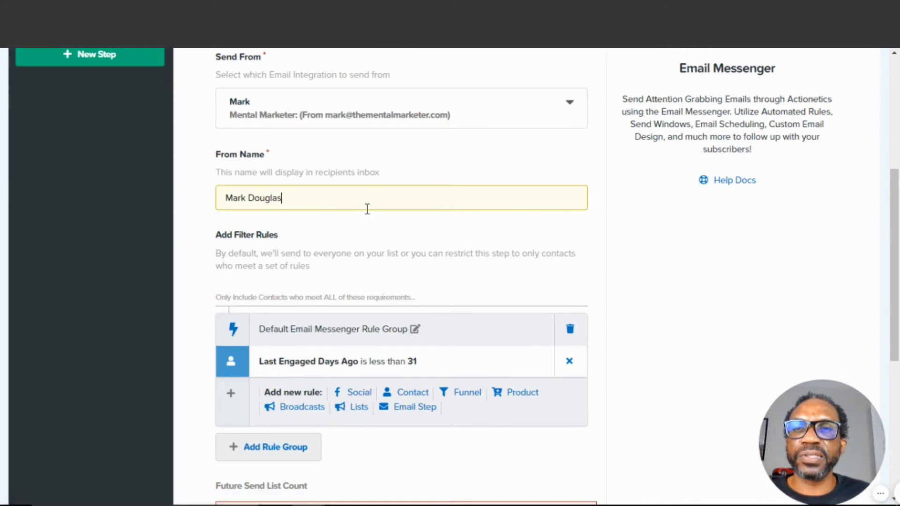
scroll(326, 203, "down", 6)
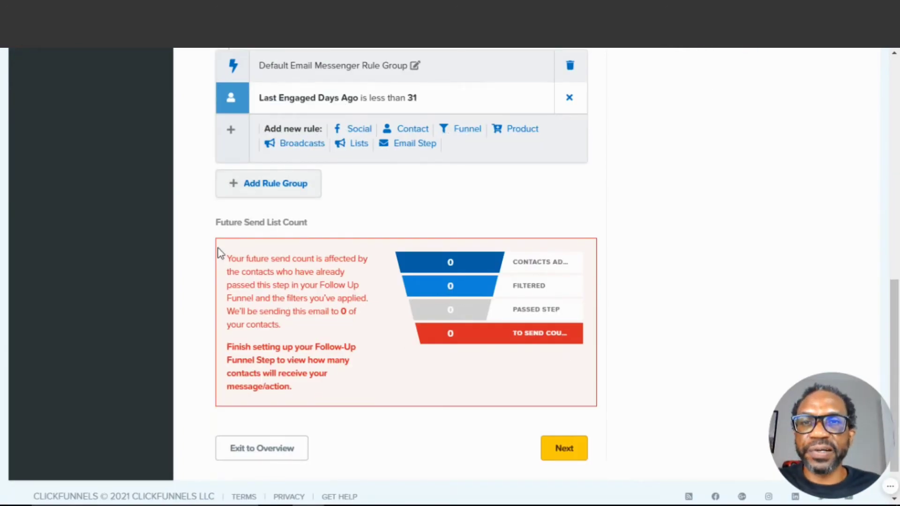
left_click(565, 449)
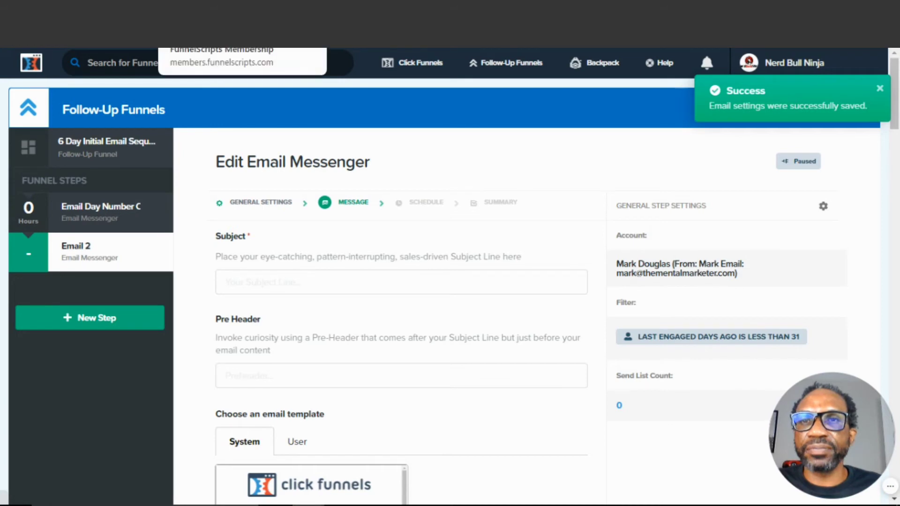
Copy the Thank You Email subject line from the generated Funnel Scripts email sequence
left_click(201, 24)
left_click(429, 254)
scroll(431, 253, "down", 2)
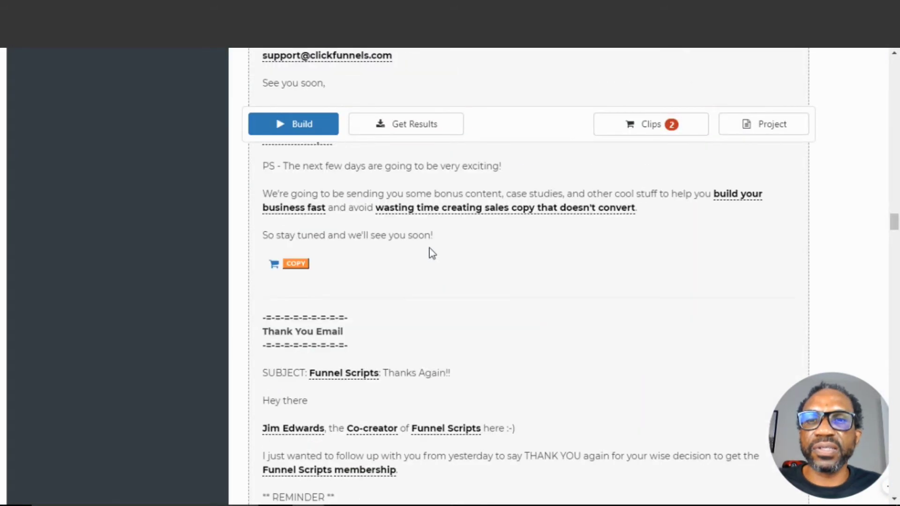
scroll(431, 253, "down", 3)
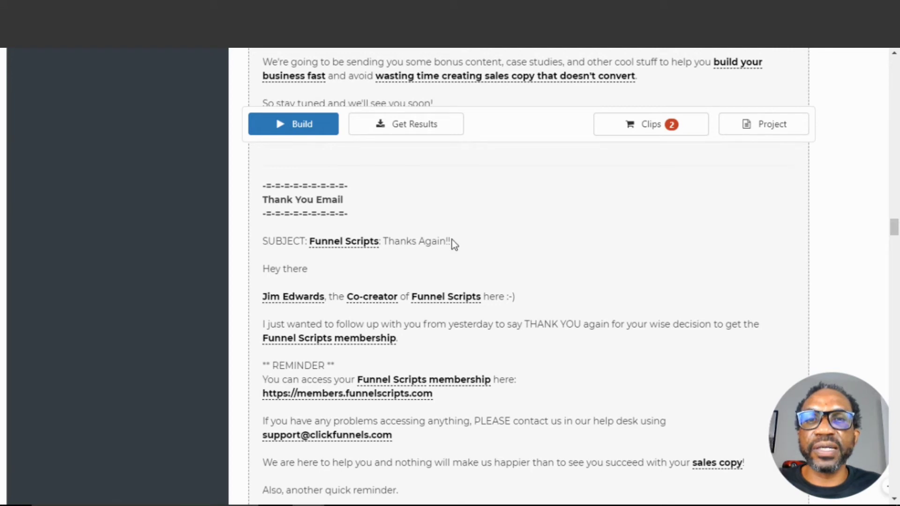
left_click_drag(451, 241, 310, 248)
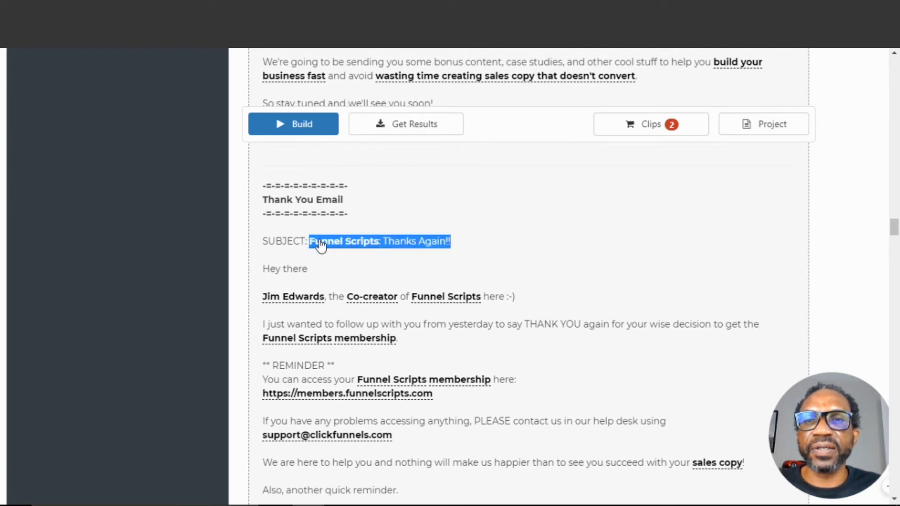
right_click(321, 243)
left_click(343, 250)
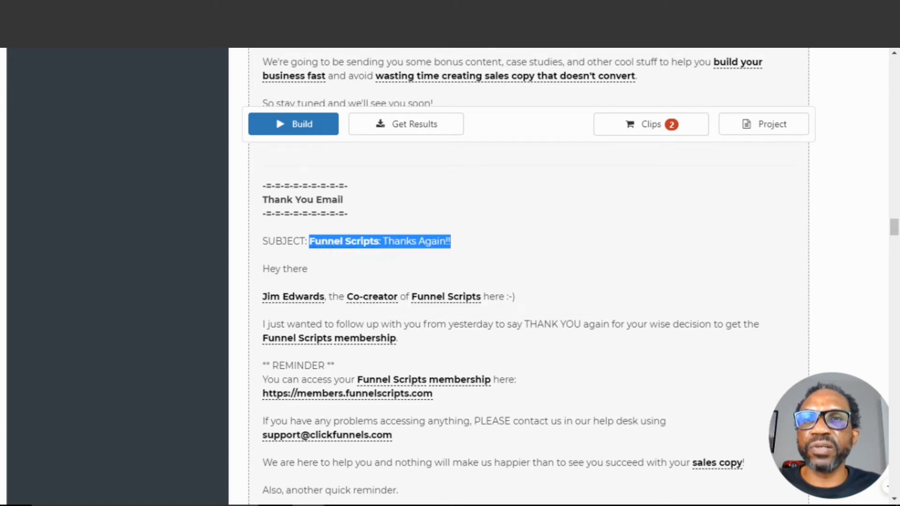
Paste the copied subject line "Funnel Scripts: Thanks Again!!" into Email 2's Subject field
key("alt+Tab")
left_click(237, 281)
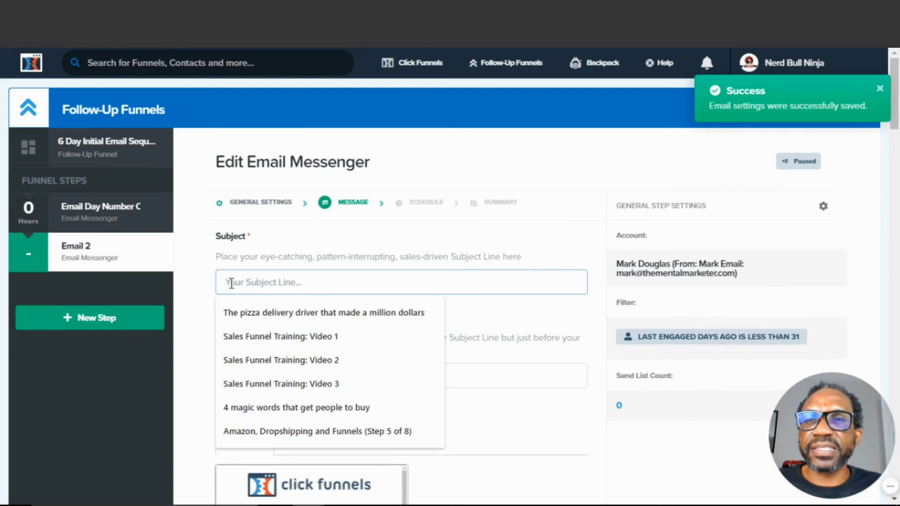
right_click(229, 283)
left_click(265, 364)
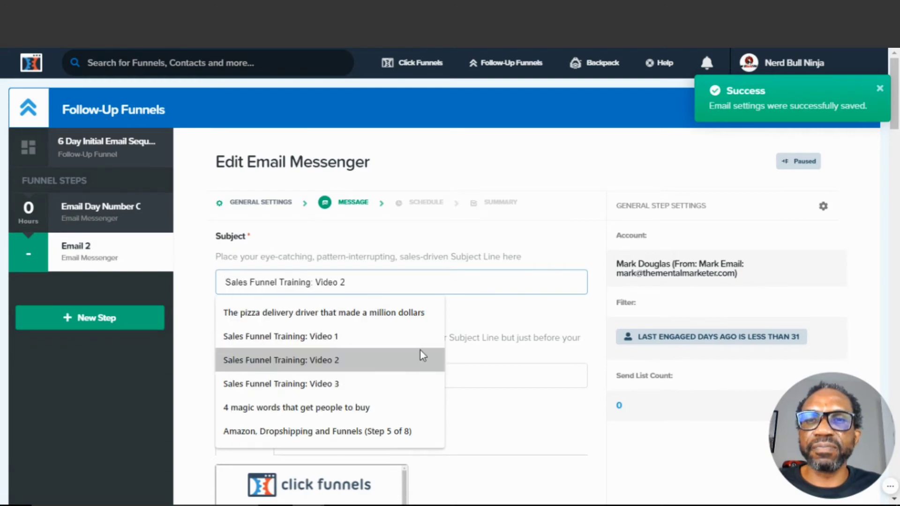
left_click(461, 254)
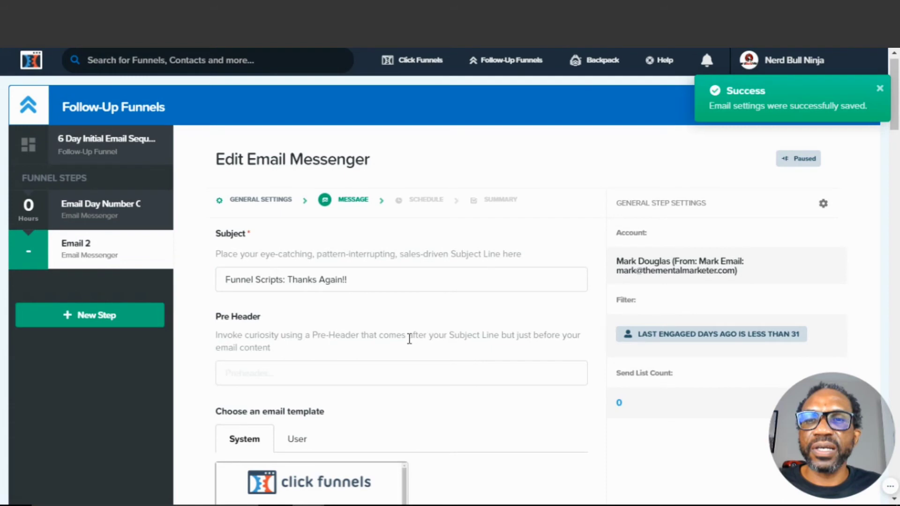
Choose the user template Email Template - 1 as Email 2's design
scroll(410, 338, "down", 3)
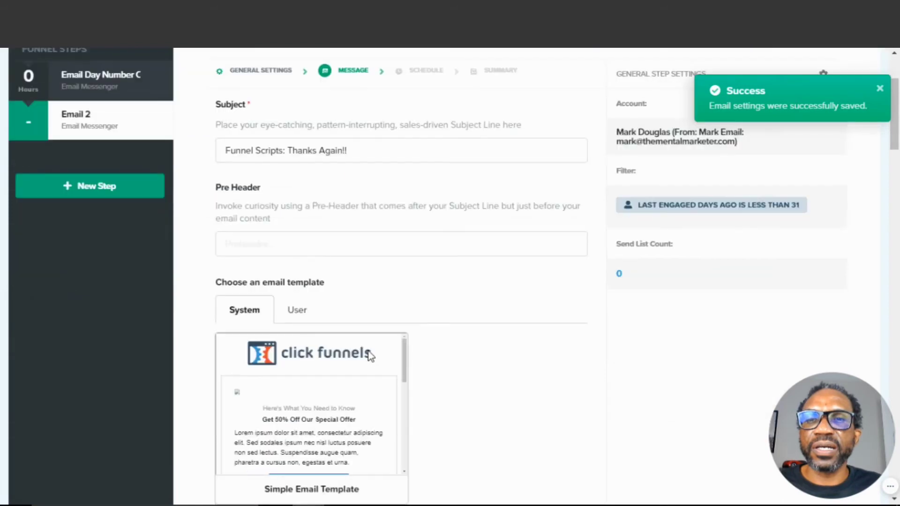
scroll(368, 356, "up", 3)
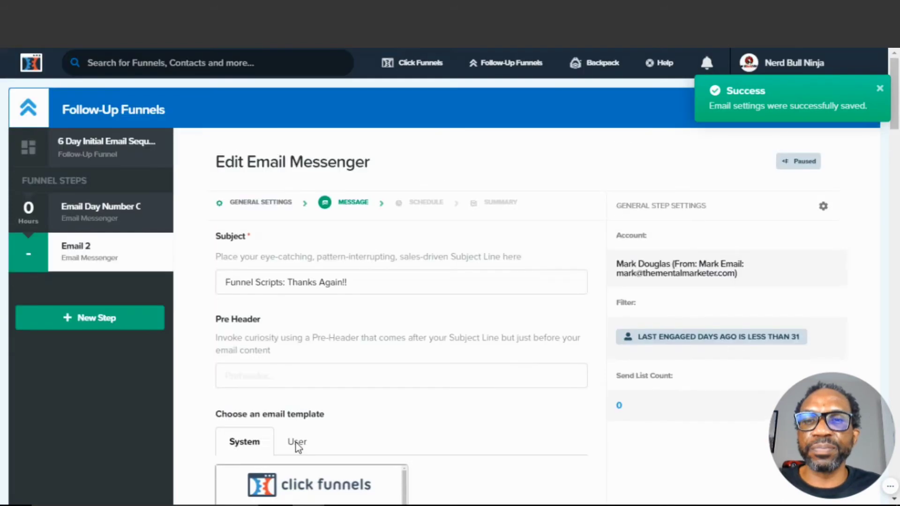
left_click(295, 443)
scroll(395, 408, "down", 20)
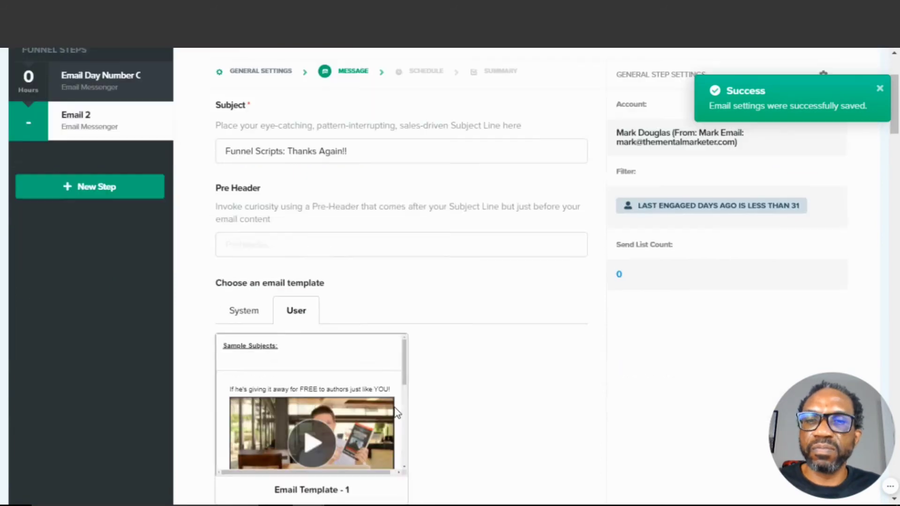
left_click(280, 369)
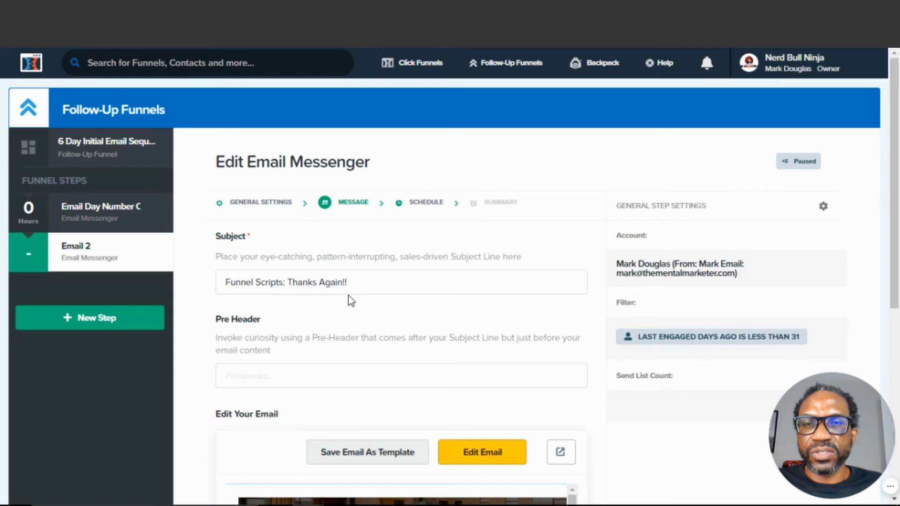
Review the email preview and continue to the schedule settings
scroll(323, 315, "down", 5)
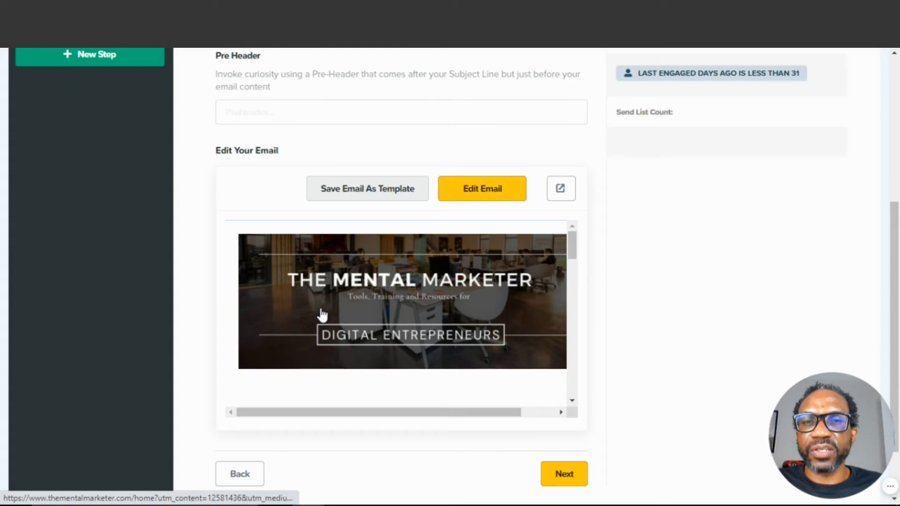
scroll(323, 315, "down", 2)
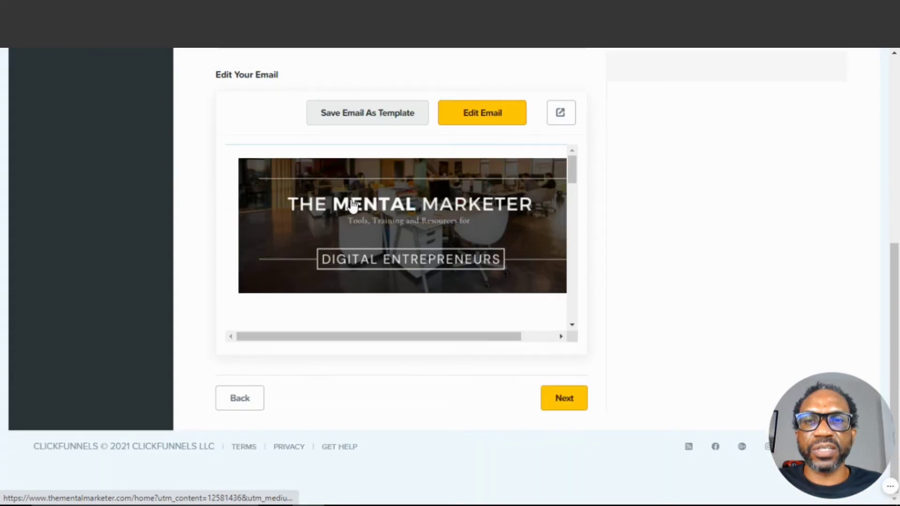
scroll(353, 206, "up", 3)
scroll(455, 191, "up", 1)
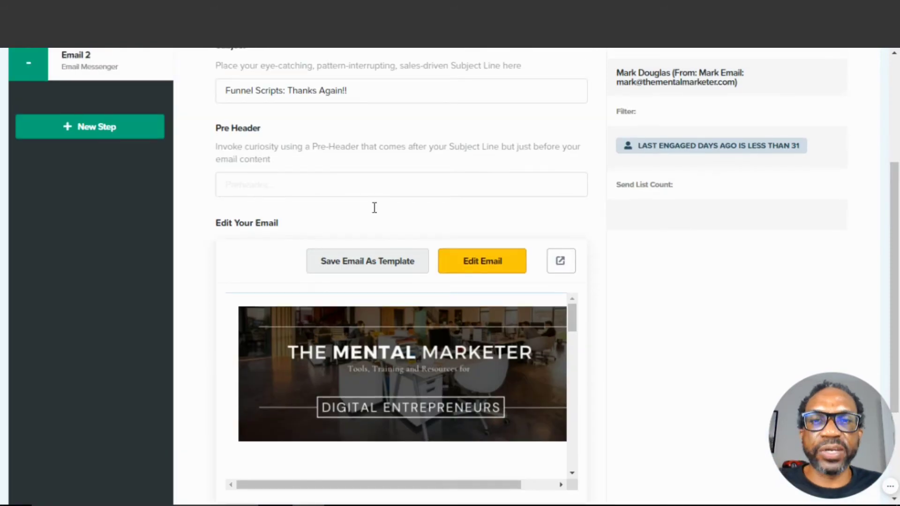
scroll(375, 207, "down", 4)
left_click(564, 398)
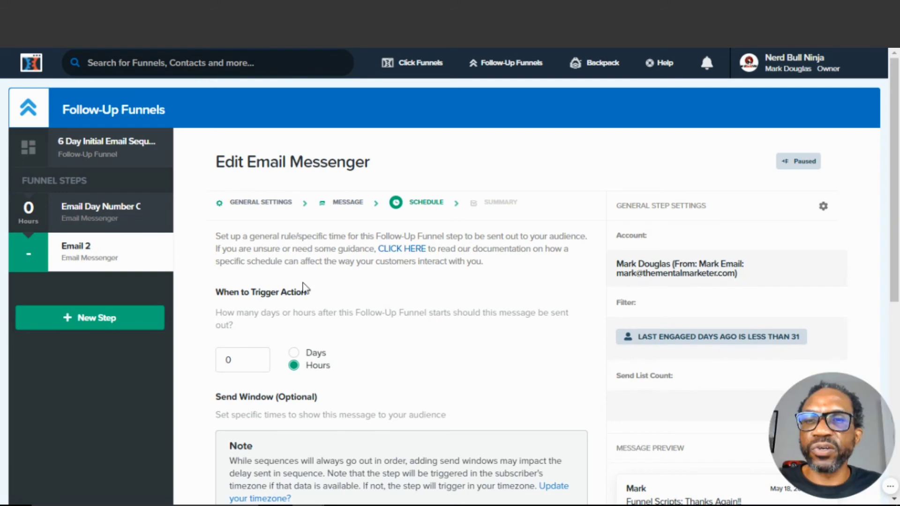
Set Email 2 to trigger 24 hours after the follow-up funnel starts and continue to the summary
left_click(245, 359)
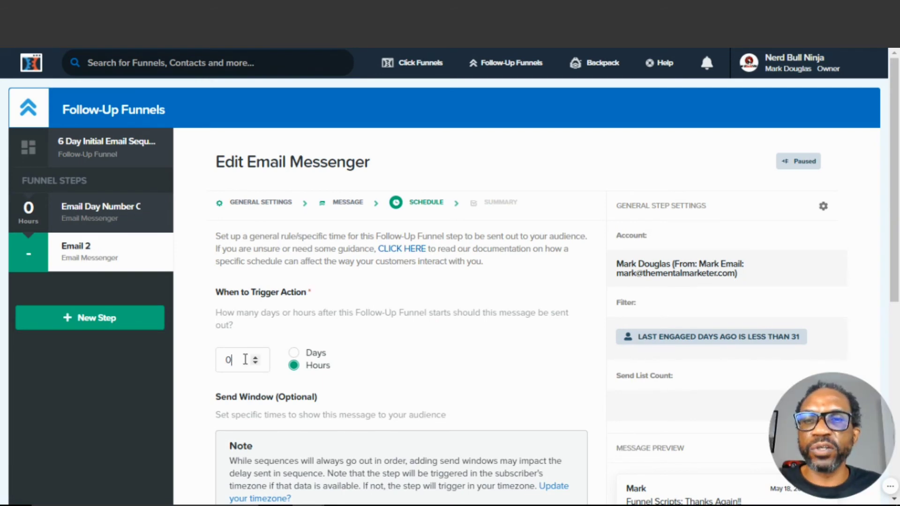
key("BackSpace")
type("24")
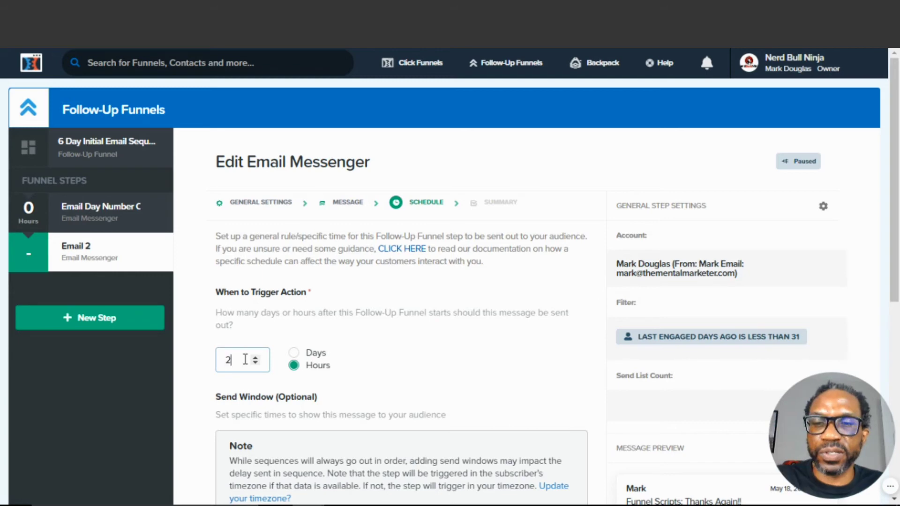
left_click(375, 348)
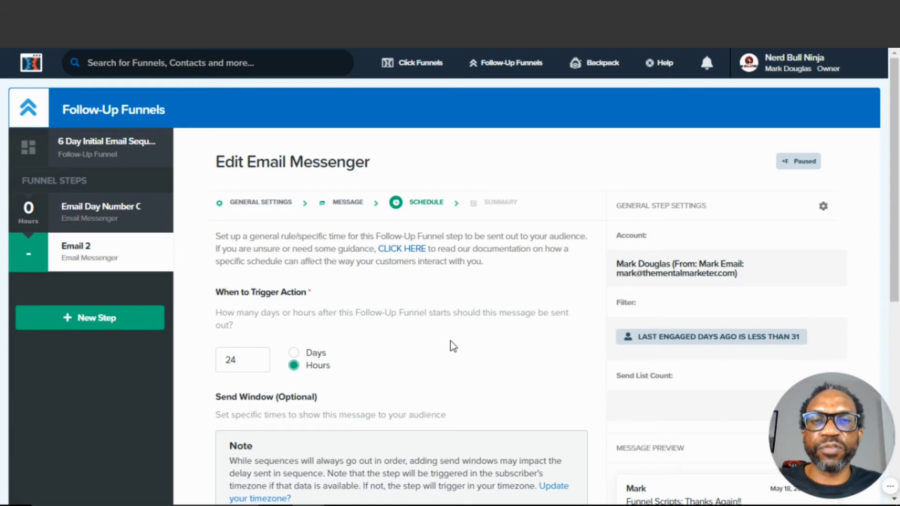
scroll(451, 346, "down", 1)
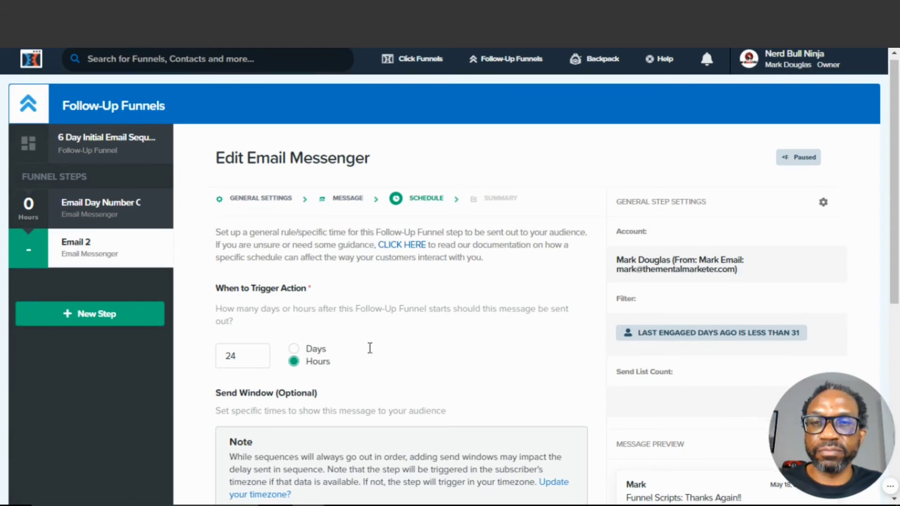
scroll(370, 348, "down", 5)
left_click(554, 408)
Review Email 2's summary and make the step live, confirming the prompt
scroll(371, 309, "down", 3)
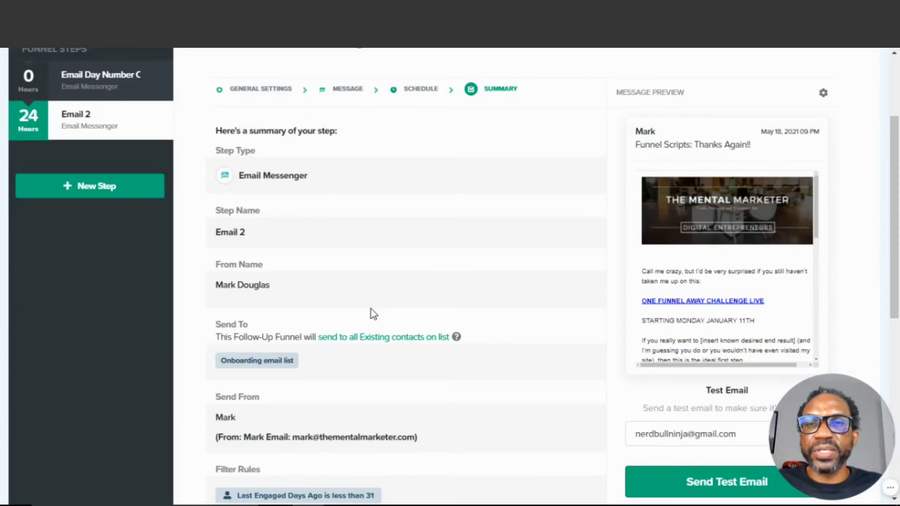
scroll(371, 314, "down", 8)
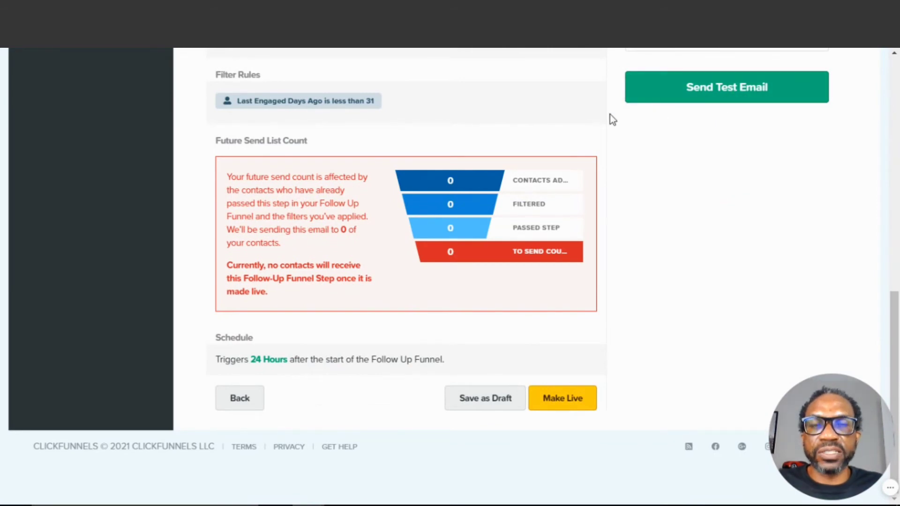
left_click(572, 403)
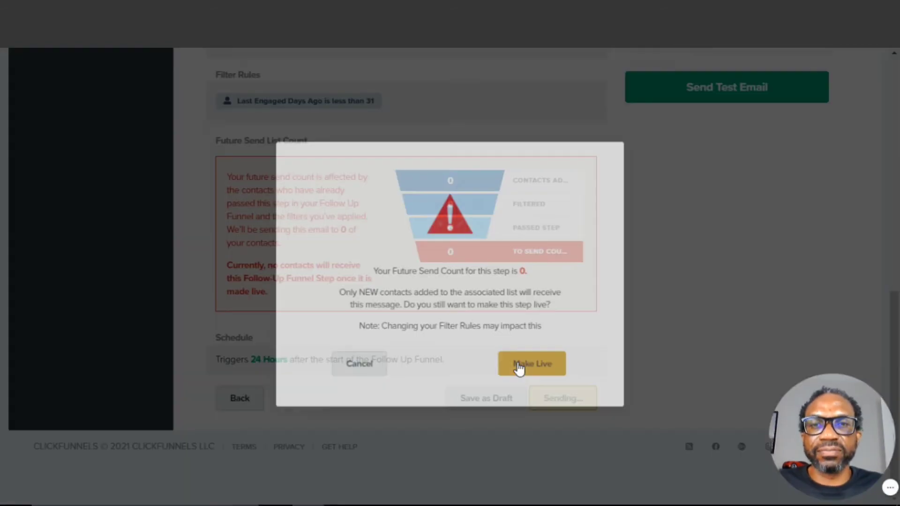
left_click(519, 367)
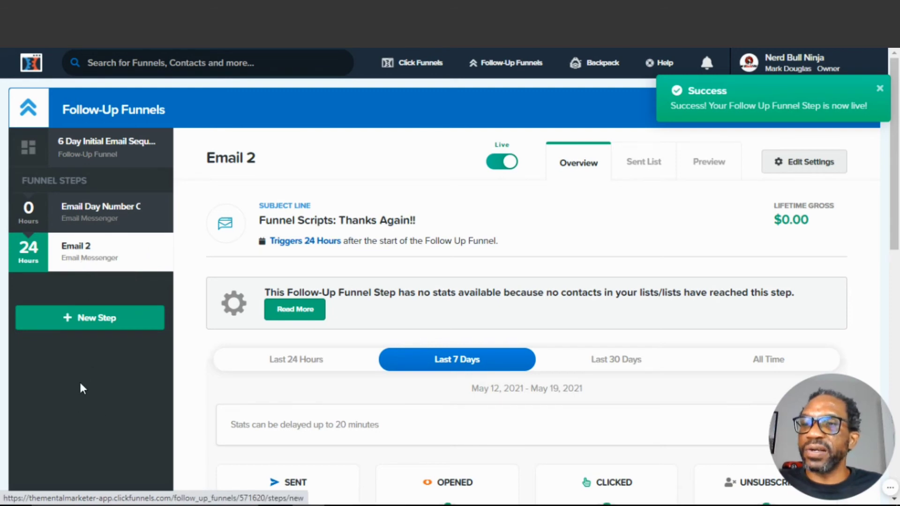
Start adding another new step to the follow-up funnel
left_click(90, 317)
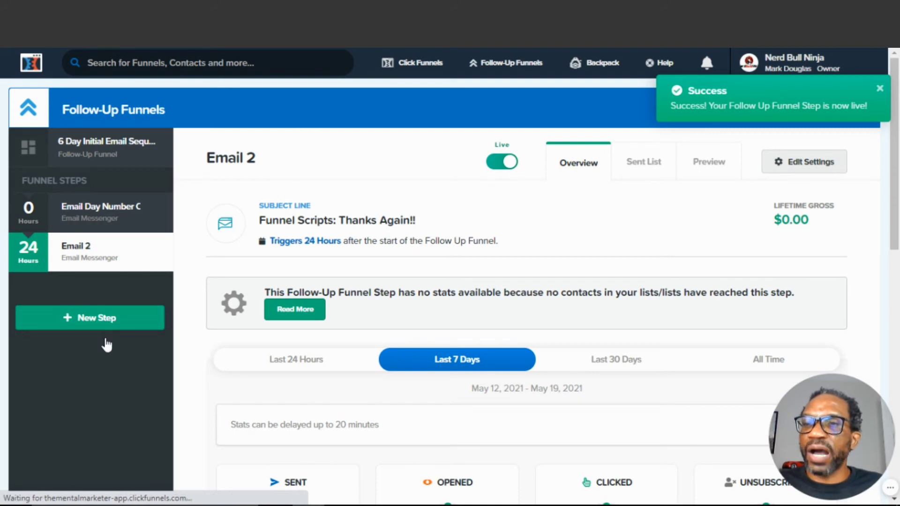
scroll(111, 326, "down", 1)
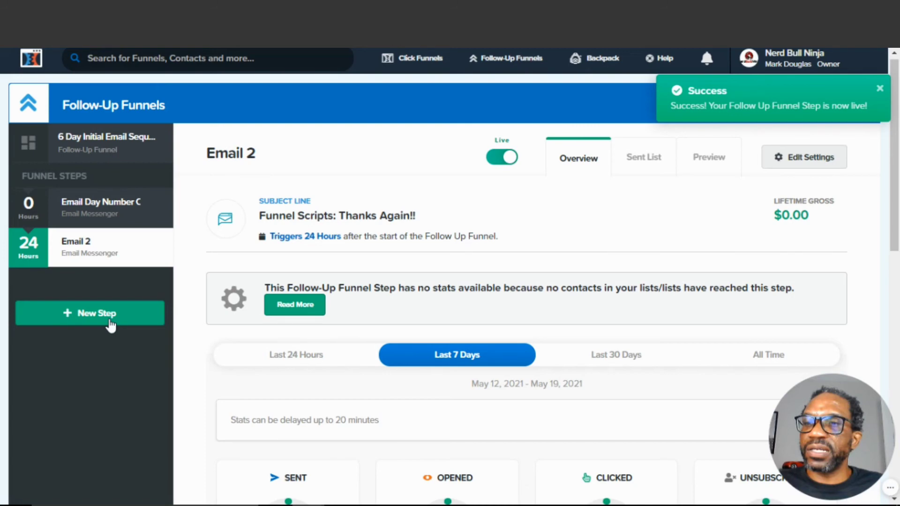
scroll(110, 326, "up", 1)
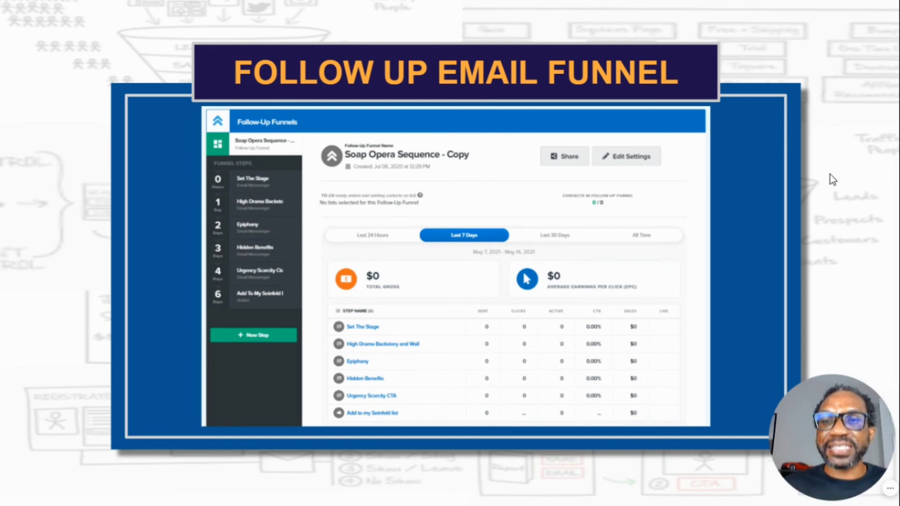
key("Right")
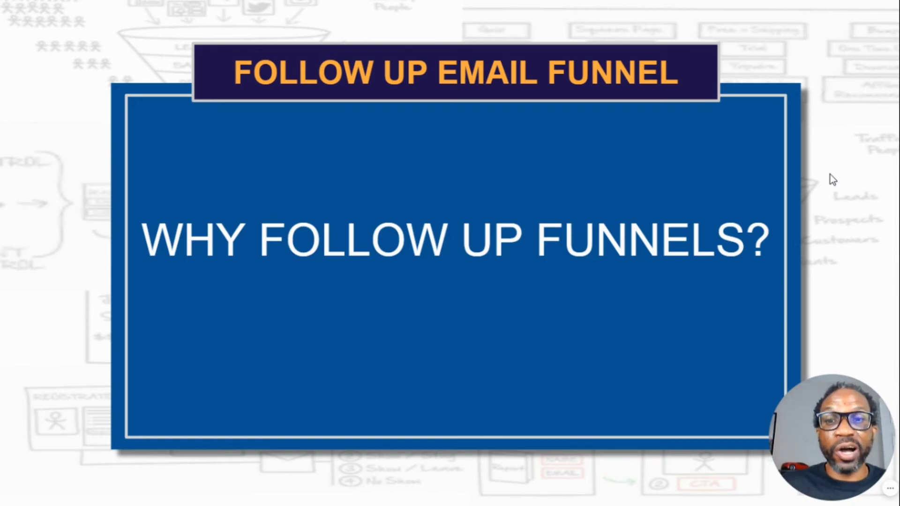
key("Right")
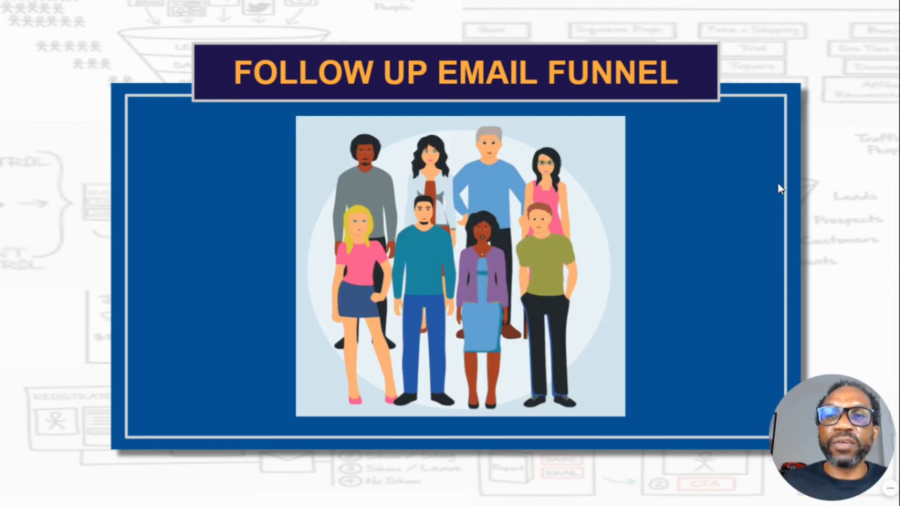